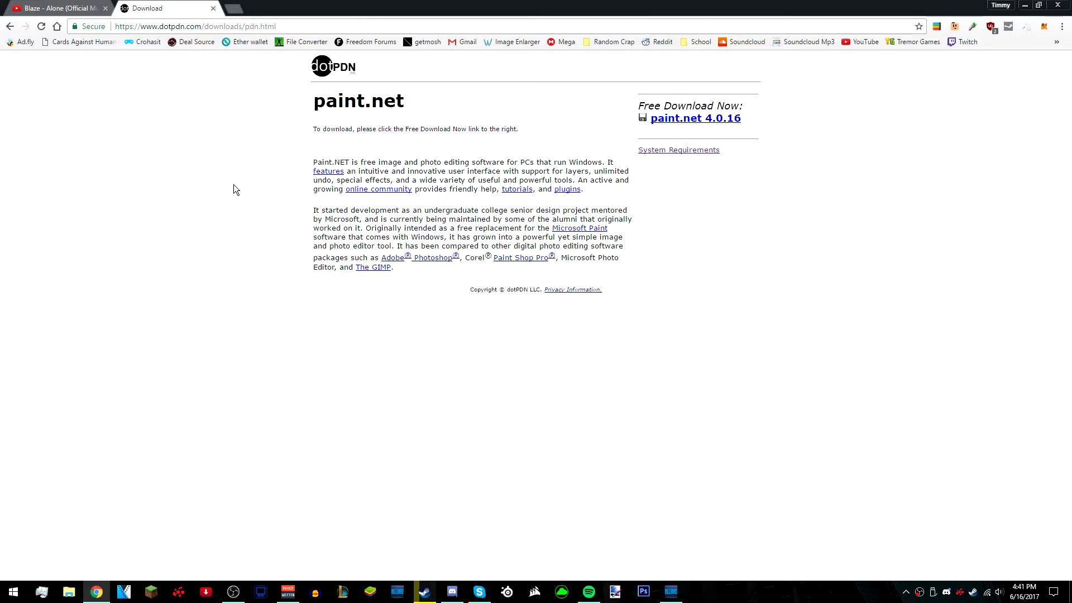
# - Close the download page and create a new 1000 × 1000 pixel image in paint.net
pyautogui.hotkey('ctrl', 'w')
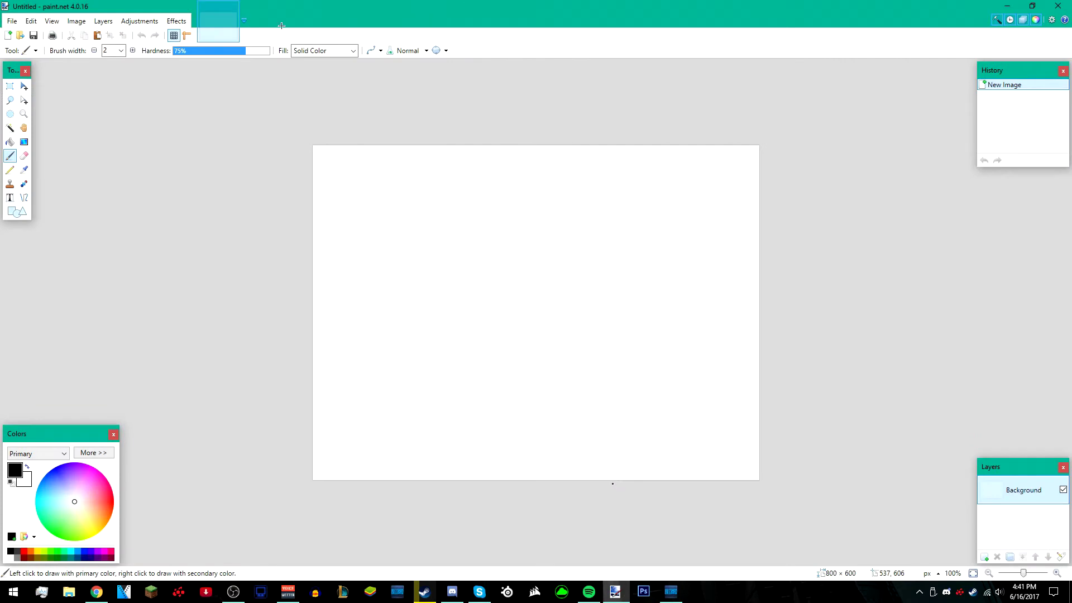
pyautogui.click(11, 21)
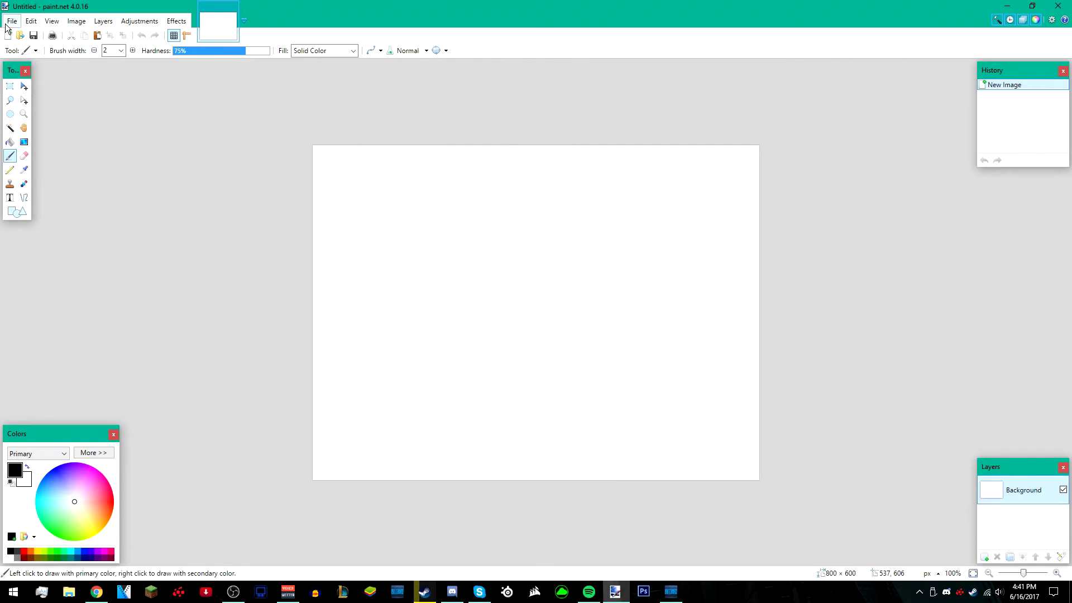
pyautogui.click(22, 32)
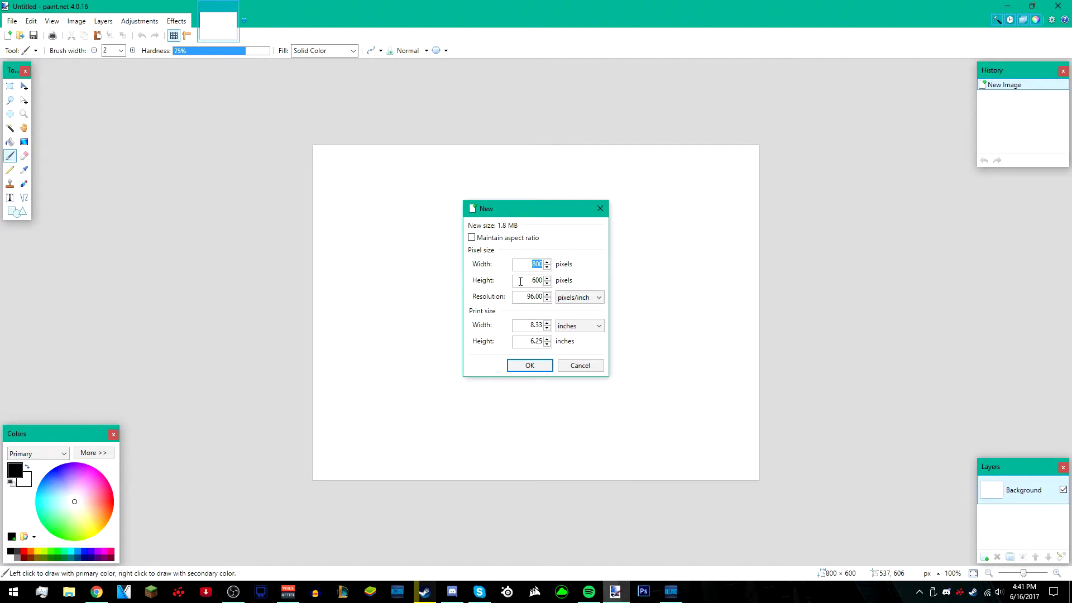
pyautogui.hotkey('shift', 'Tab')
pyautogui.press('Return')
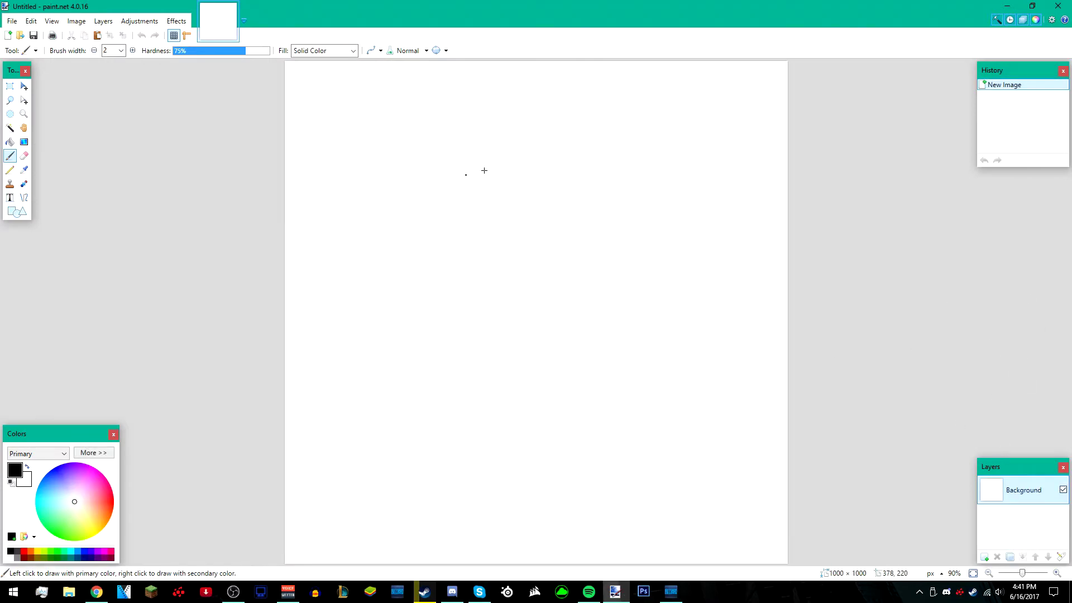
pyautogui.scroll(-2, 515, 267)
pyautogui.scroll(1, 572, 303)
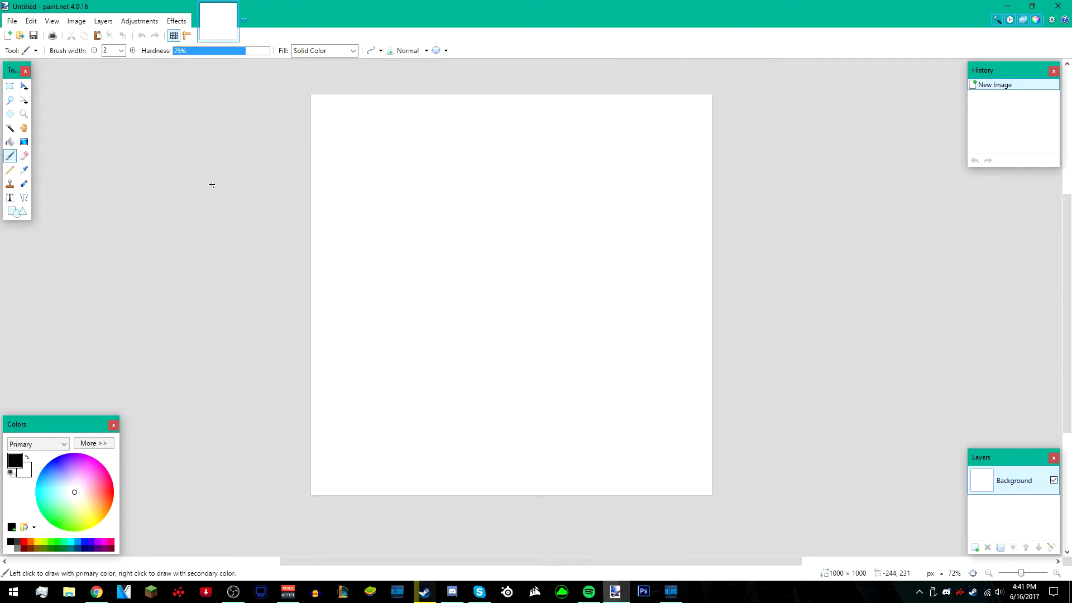
# - Select the entire white background with the Magic Wand and cut it to leave a transparent canvas
pyautogui.click(10, 130)
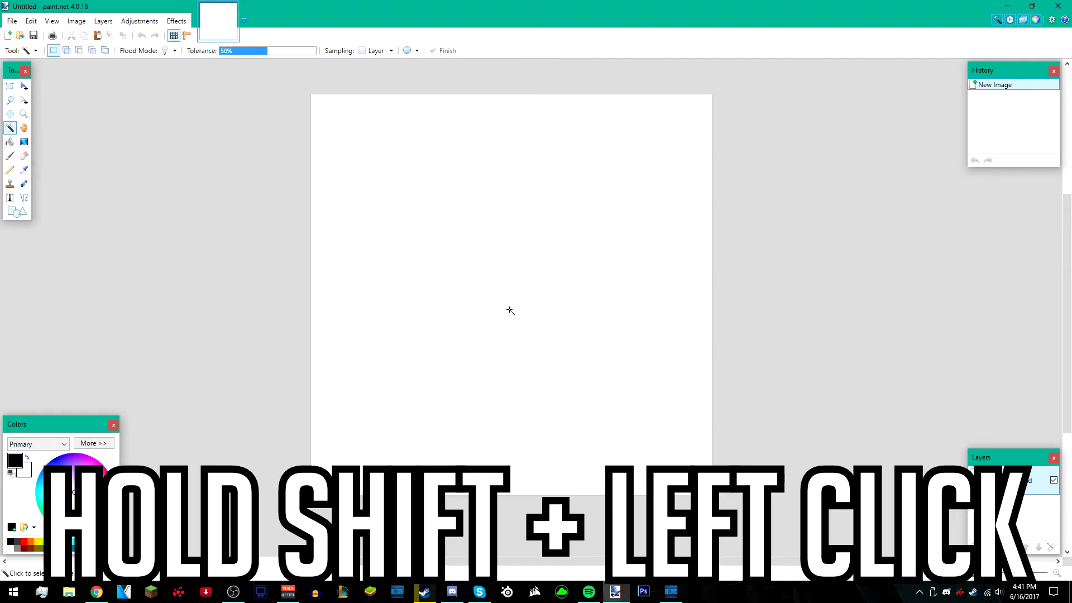
pyautogui.keyDown('shift'); pyautogui.click(511, 310); pyautogui.keyUp('shift')
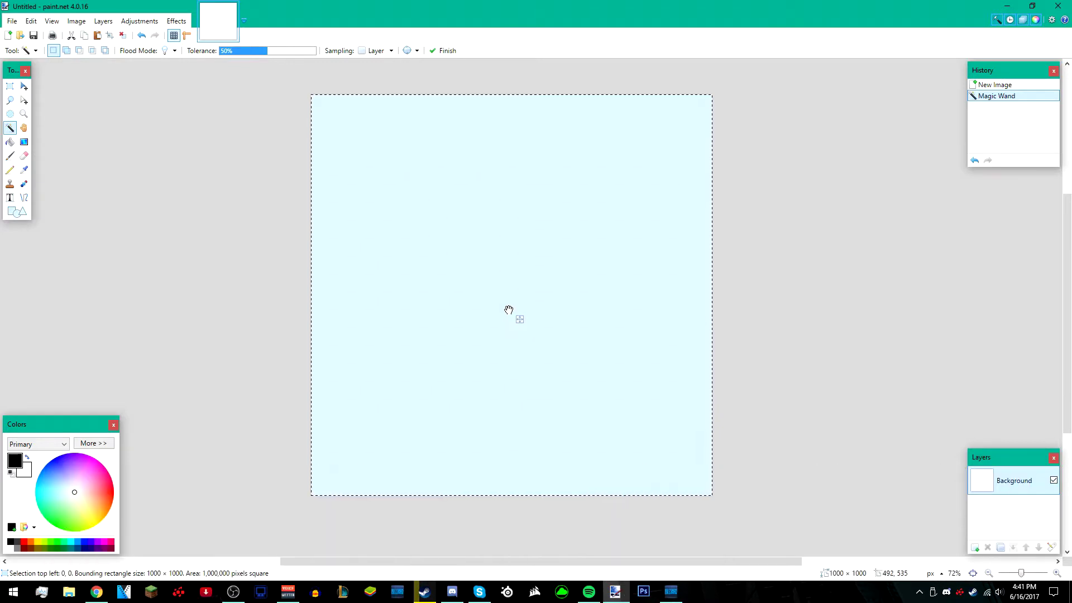
pyautogui.hotkey('ctrl', 'x')
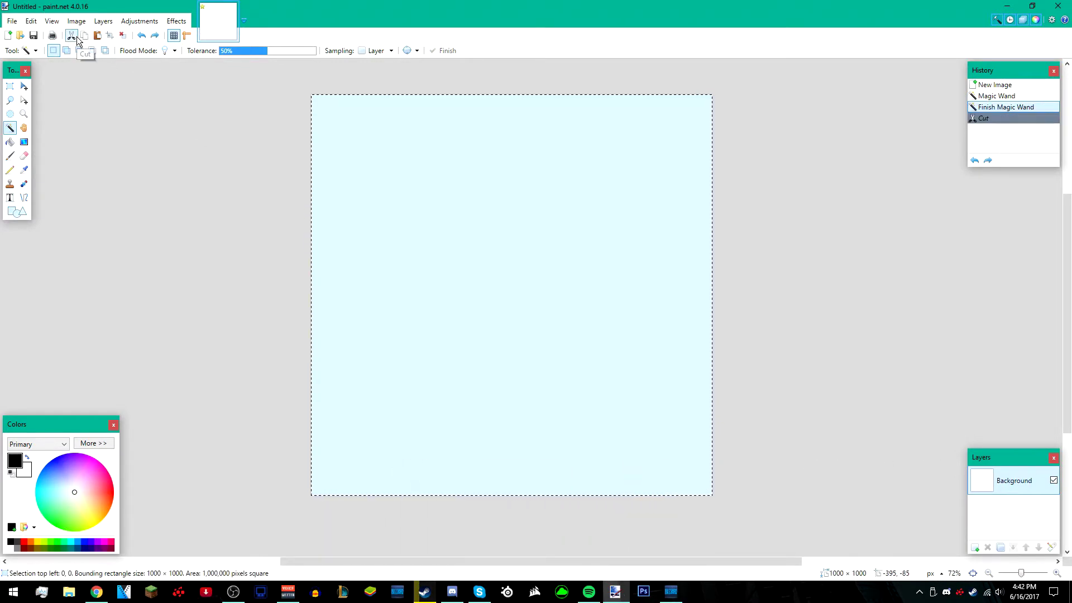
pyautogui.scroll(-1, 581, 321)
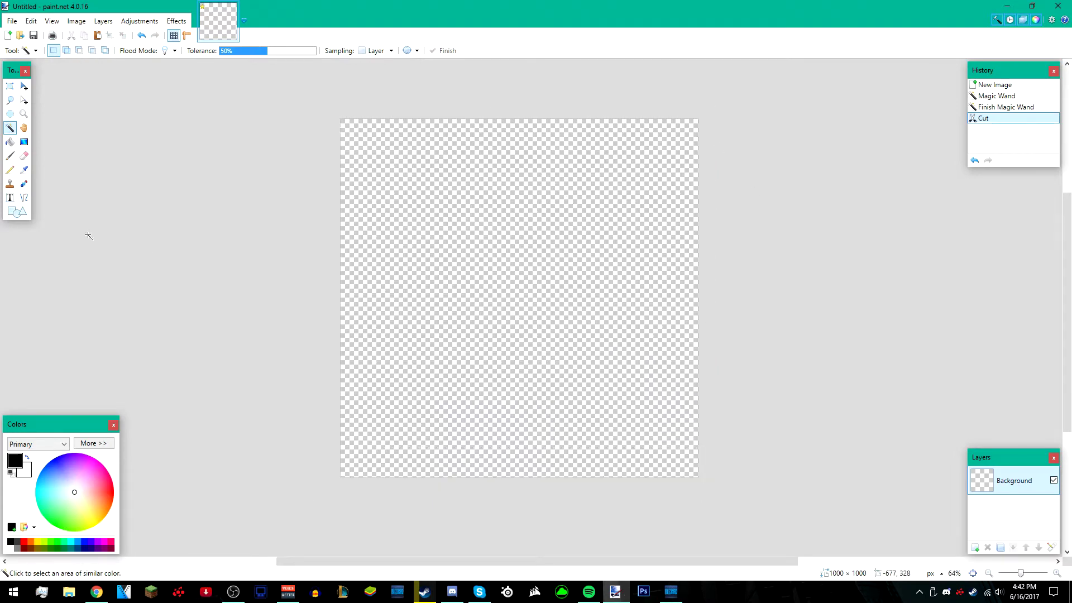
# - Start a text object on the canvas with the Gang of Three font at size 192
pyautogui.click(10, 198)
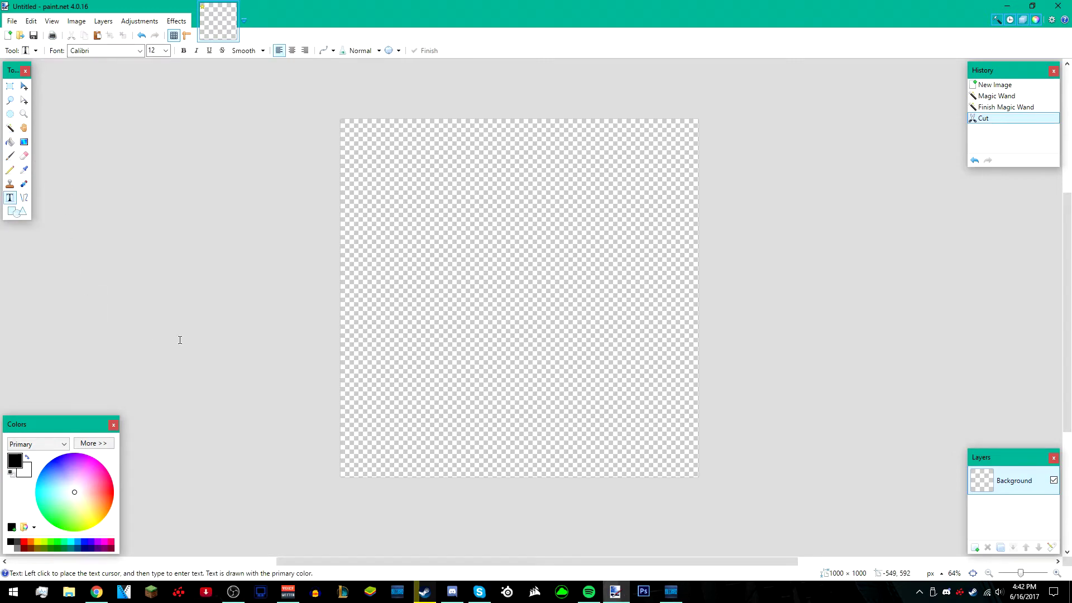
pyautogui.click(397, 250)
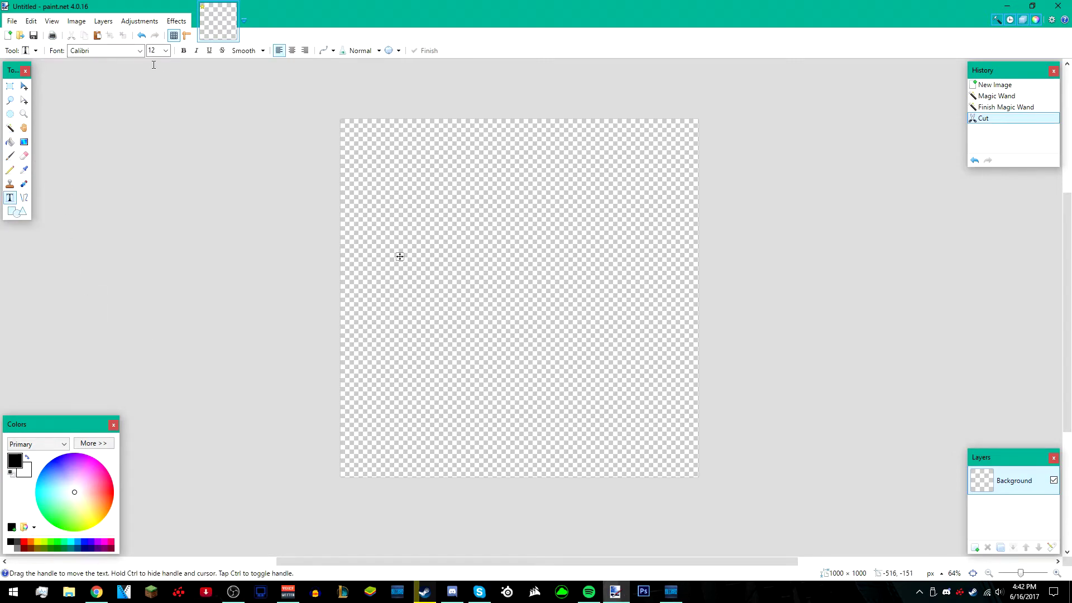
pyautogui.click(139, 51)
pyautogui.moveTo(226, 146)
pyautogui.mouseDown()
pyautogui.moveTo(233, 215)
pyautogui.moveTo(227, 206)
pyautogui.mouseUp()
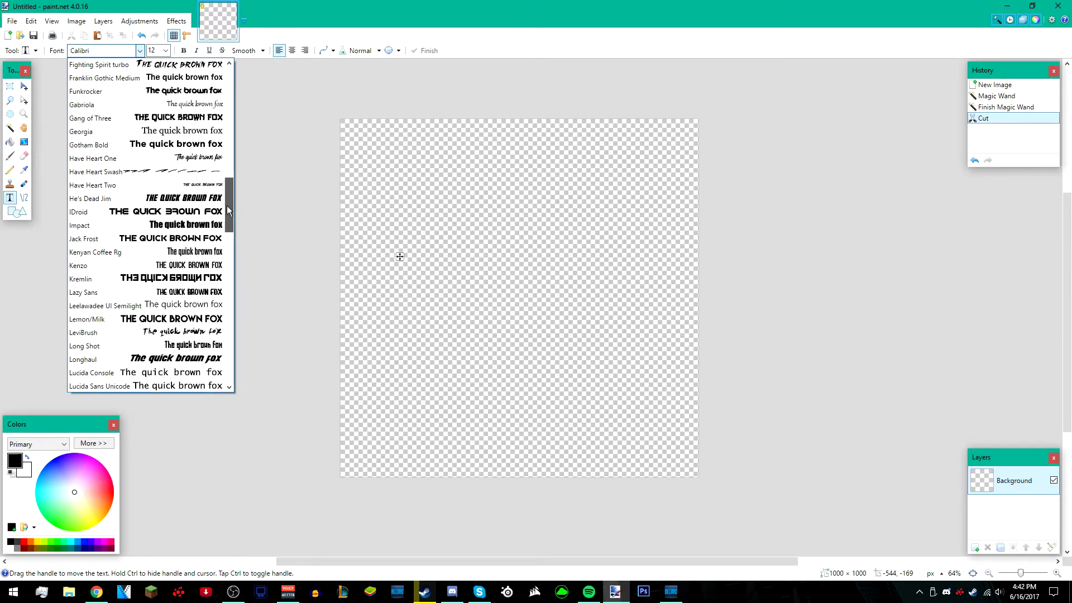
pyautogui.click(195, 122)
pyautogui.click(165, 51)
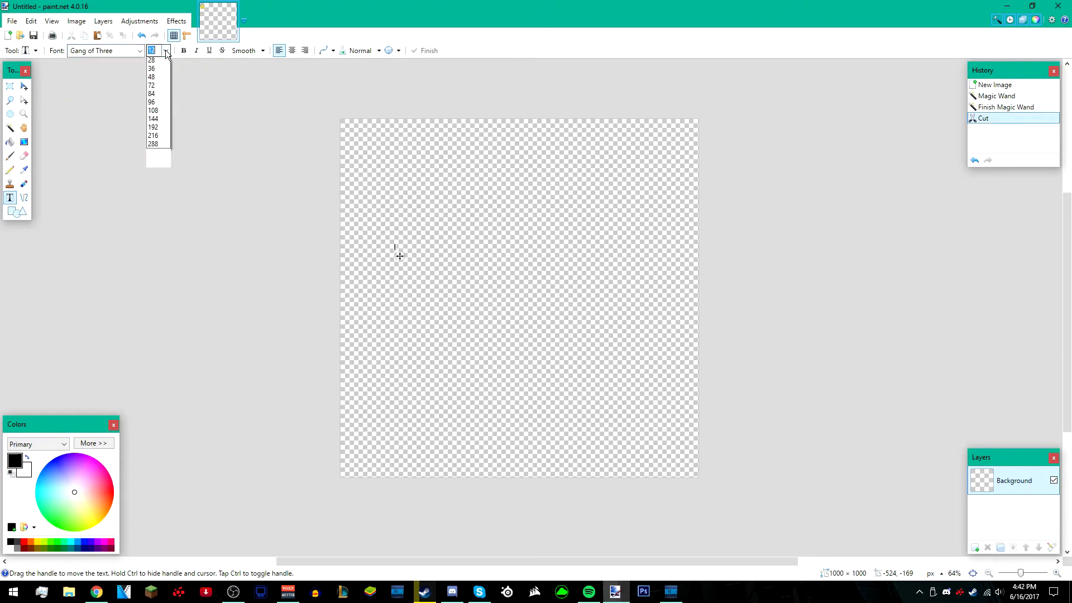
pyautogui.click(162, 229)
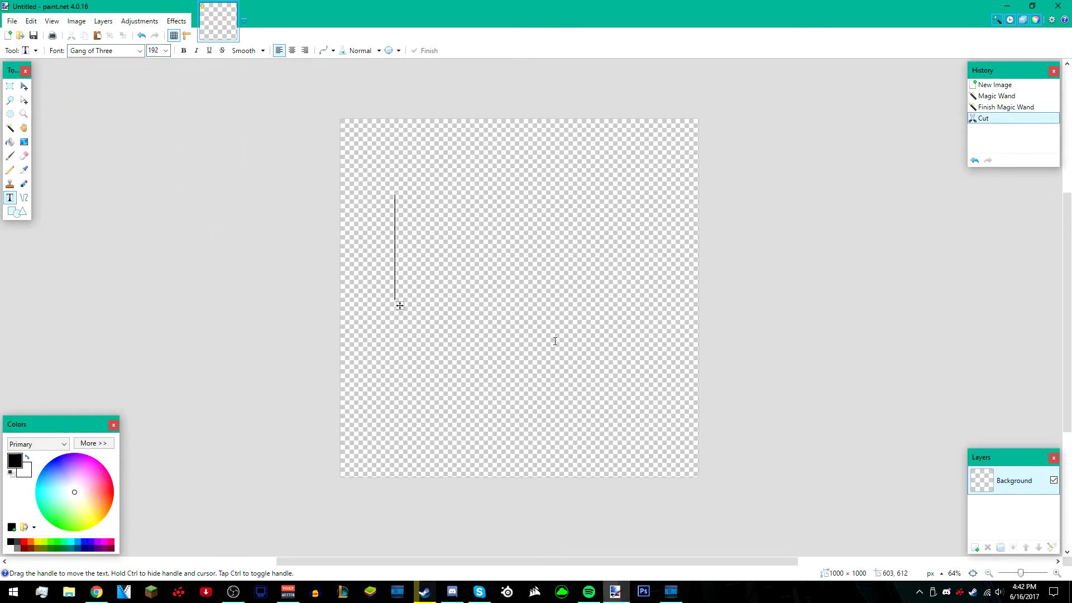
# - Enter the logo text on two lines, "TIMMY" above "TACO"
pyautogui.write('T')
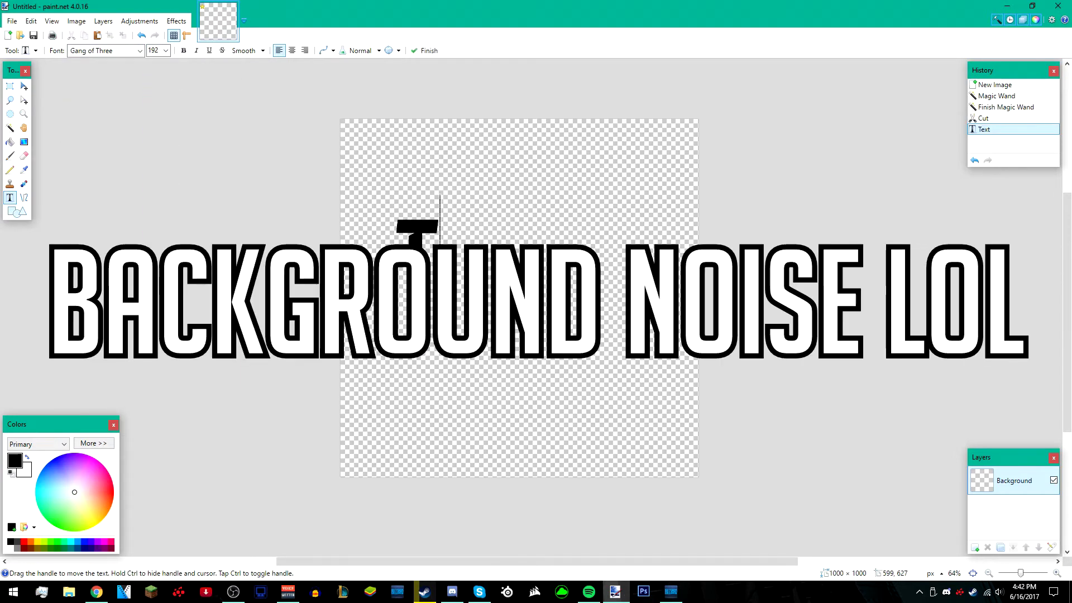
pyautogui.write('immy')
pyautogui.press('Return')
pyautogui.write('P')
pyautogui.press('BackSpace')
pyautogui.write('TACO')
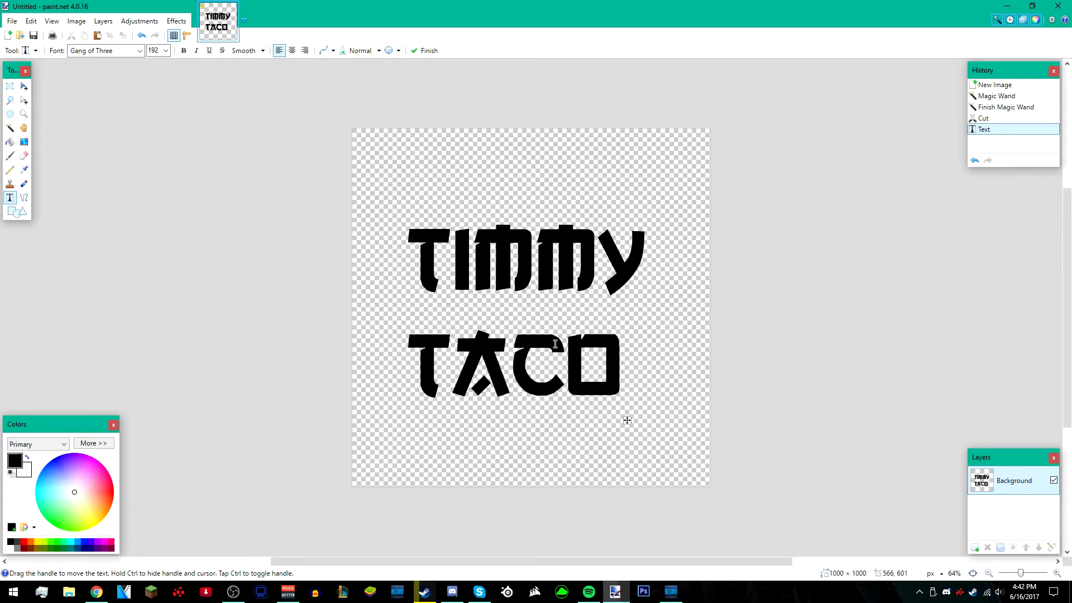
# - Center the two-line text in the middle of the canvas and change its color to white
pyautogui.click(292, 50)
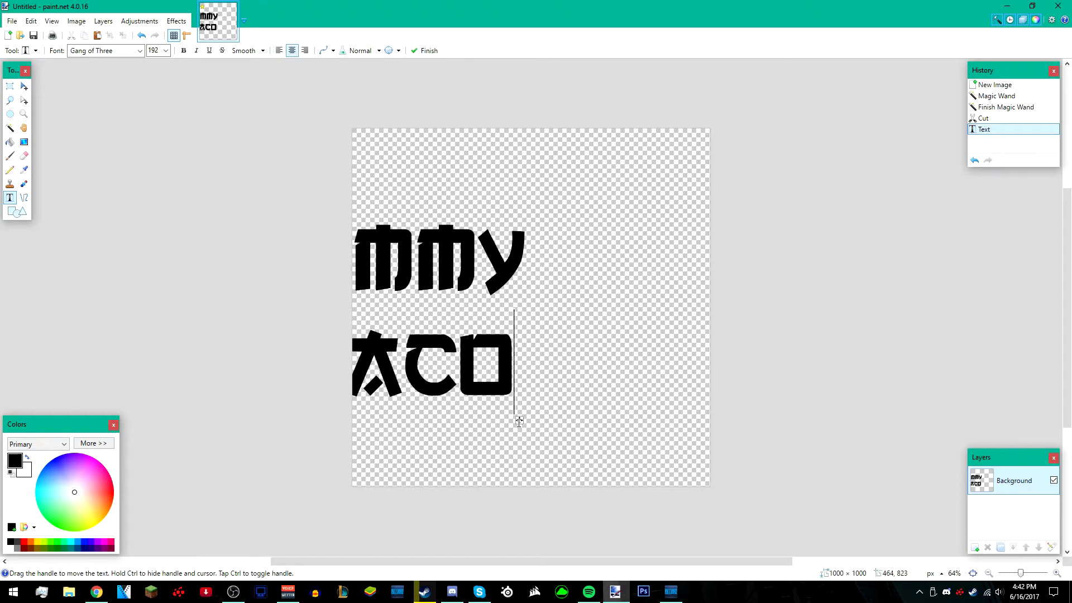
pyautogui.moveTo(518, 420); pyautogui.dragTo(647, 437)
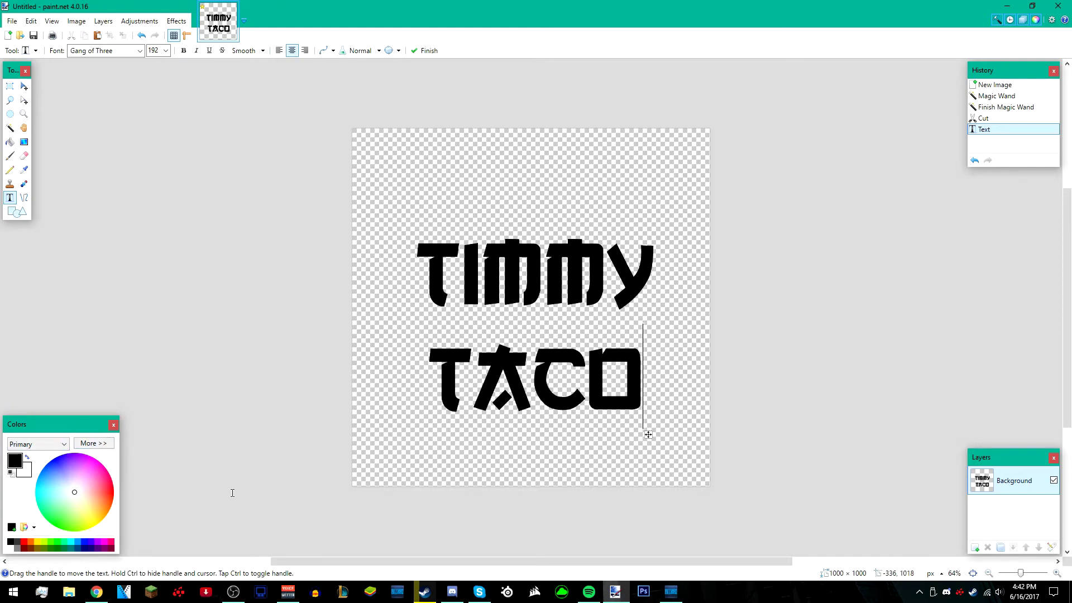
pyautogui.press('x')
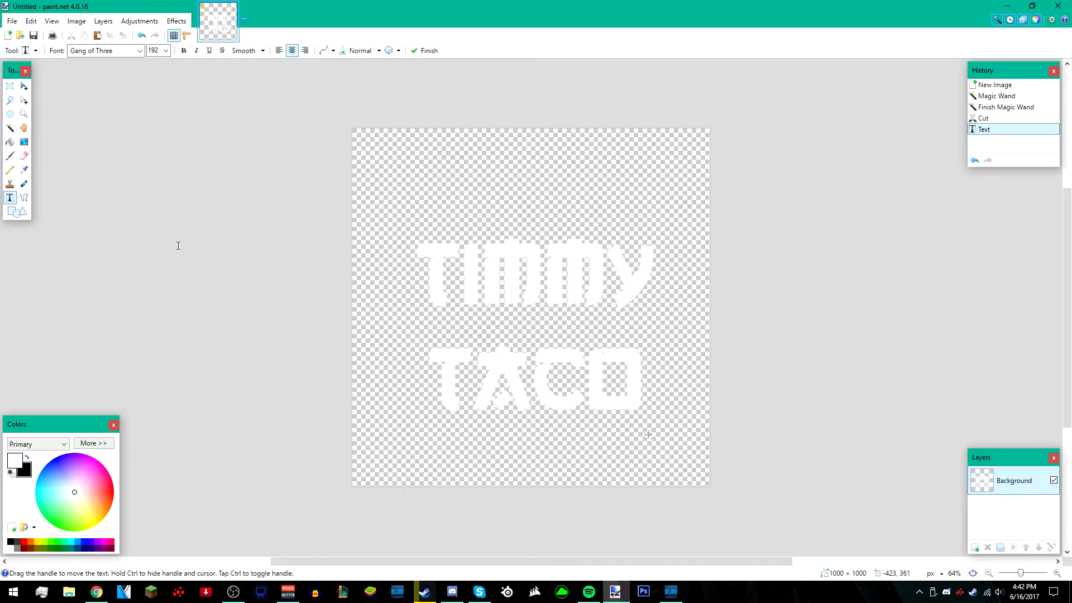
pyautogui.click(22, 86)
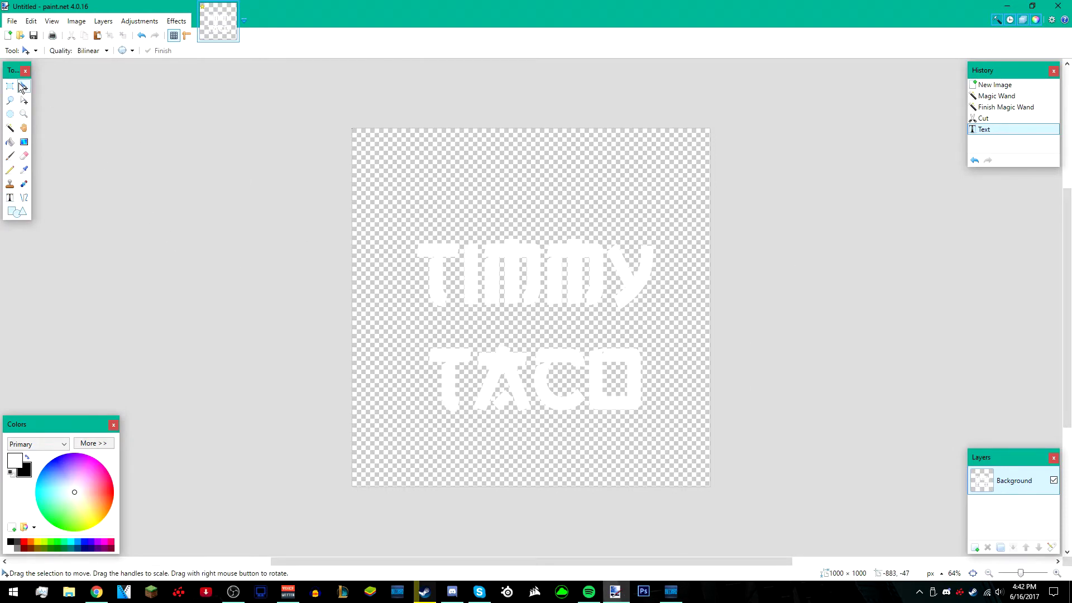
pyautogui.click(10, 129)
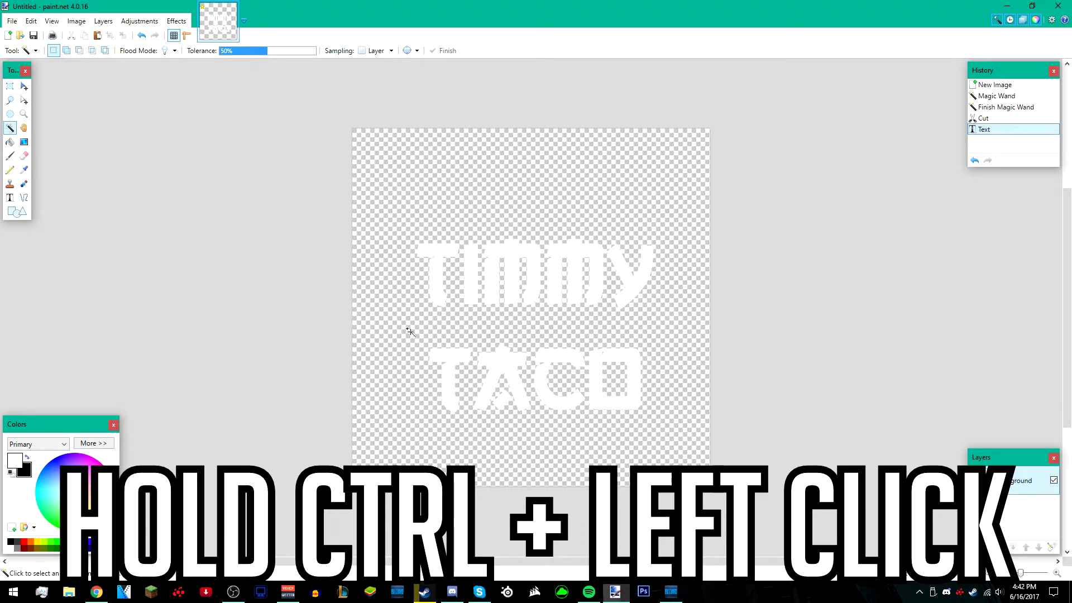
pyautogui.press('s')
pyautogui.moveTo(353, 321); pyautogui.dragTo(717, 492)
pyautogui.press('s')
pyautogui.press('s')
pyautogui.press('s')
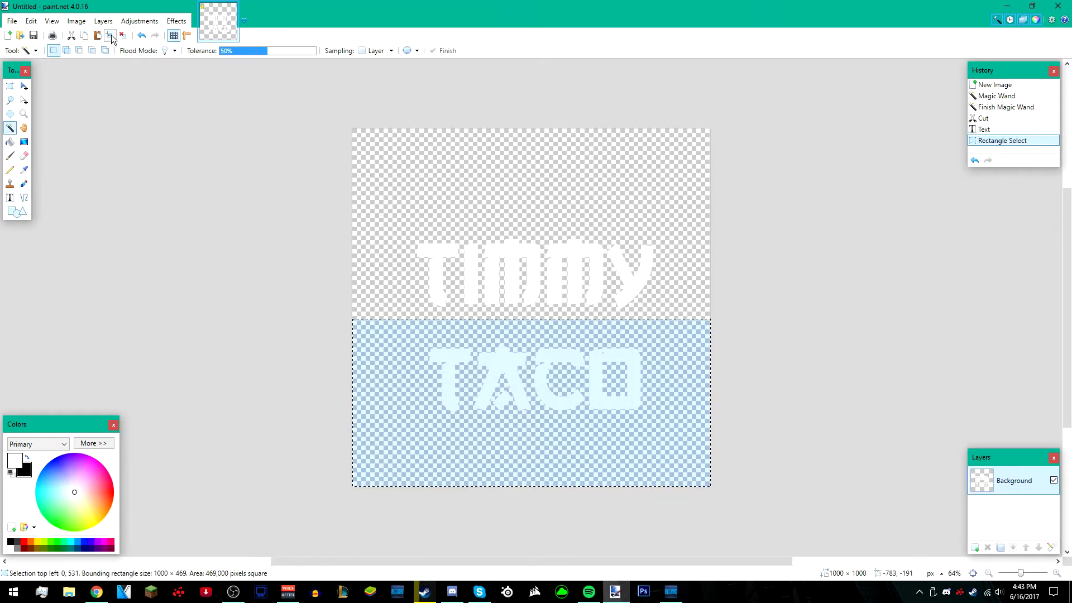
pyautogui.hotkey('ctrl', 'd')
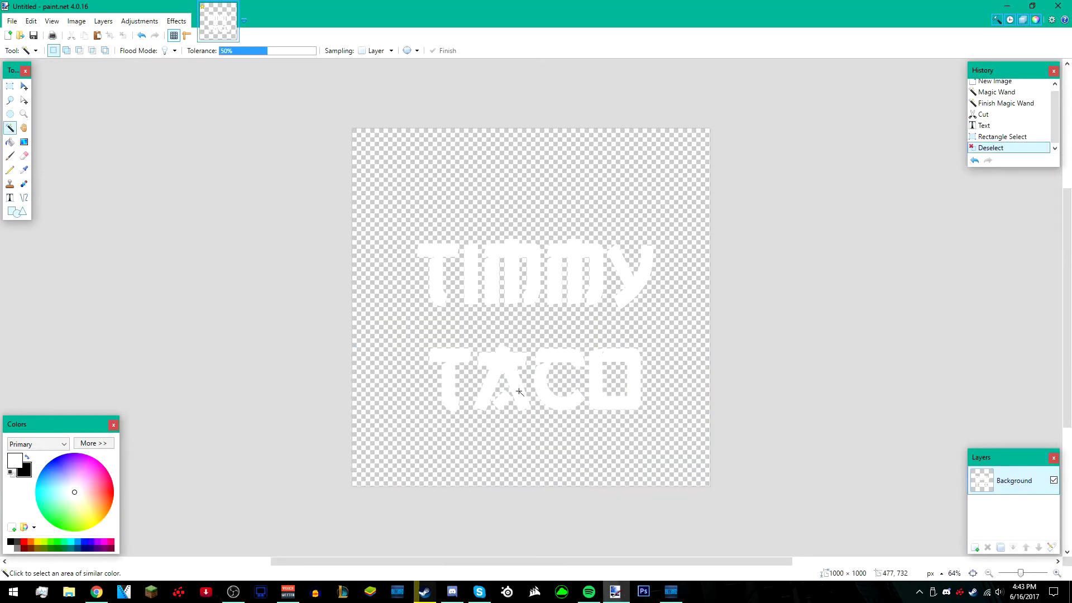
# - Select all four letters of the word TACO together with the Magic Wand
pyautogui.click(455, 375)
pyautogui.keyDown('ctrl'); pyautogui.click(502, 379); pyautogui.keyUp('ctrl')
pyautogui.keyDown('ctrl'); pyautogui.click(554, 400); pyautogui.keyUp('ctrl')
pyautogui.keyDown('ctrl'); pyautogui.click(613, 403); pyautogui.keyUp('ctrl')
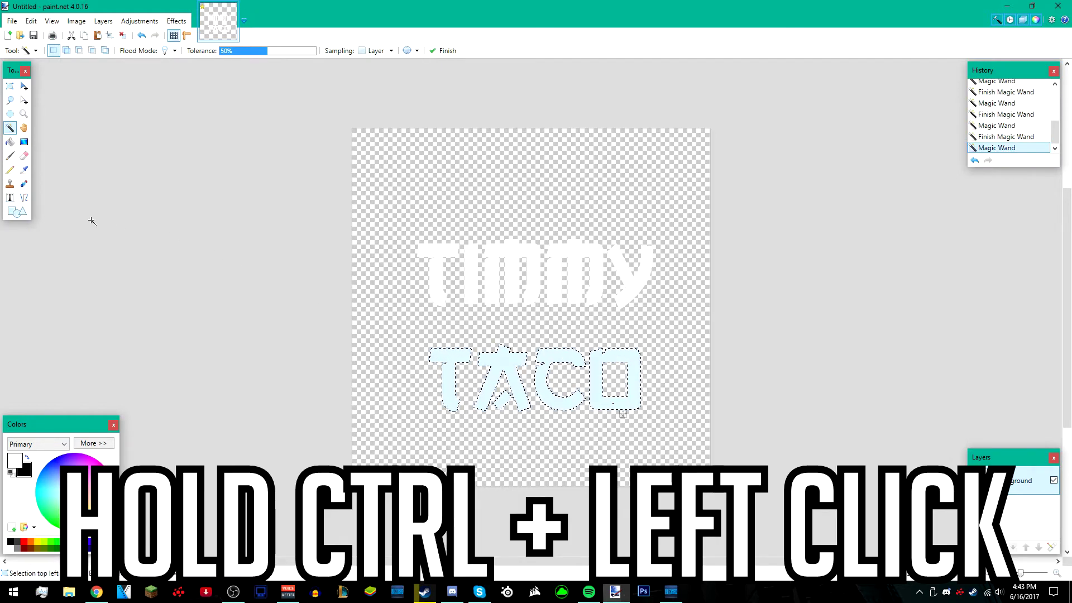
# - Fill all the selected TACO letters with bright blue using the Paint Bucket, and clear the selection
pyautogui.click(27, 458)
pyautogui.moveTo(75, 490); pyautogui.dragTo(39, 467)
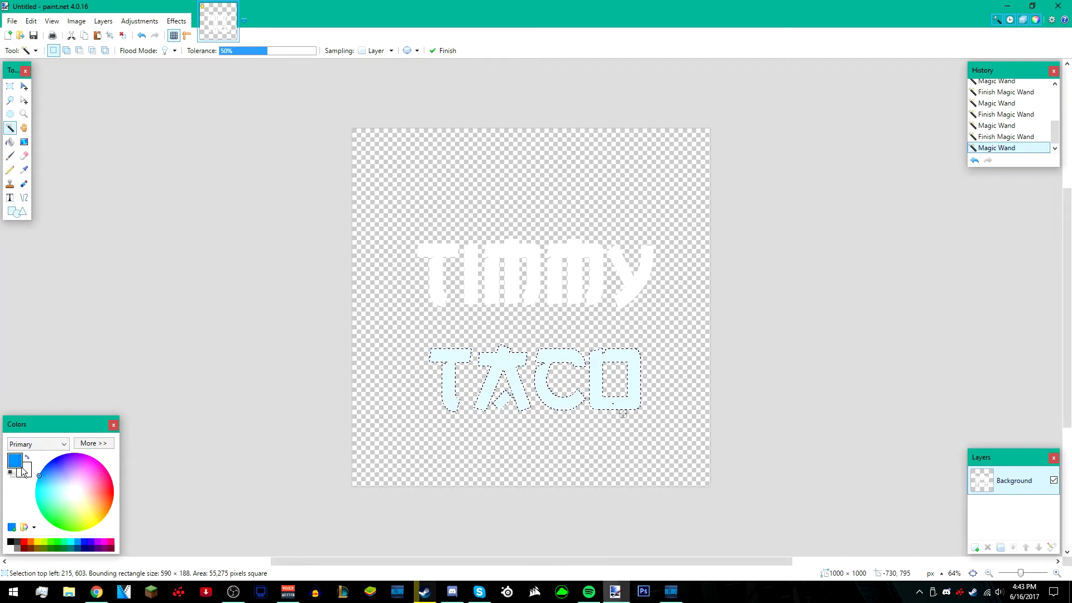
pyautogui.click(11, 142)
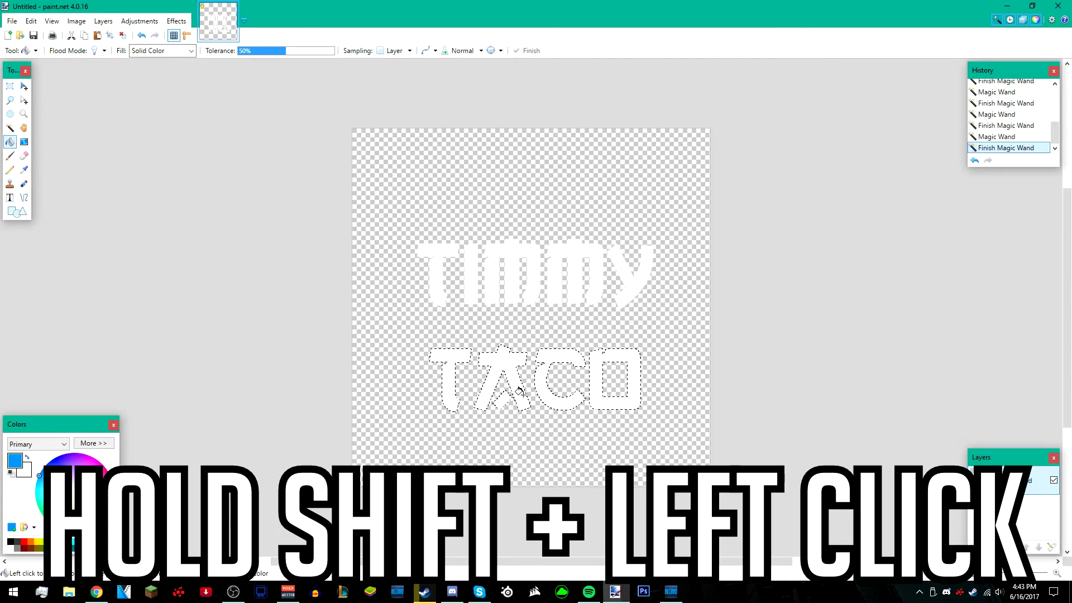
pyautogui.keyDown('shift'); pyautogui.click(515, 391); pyautogui.keyUp('shift')
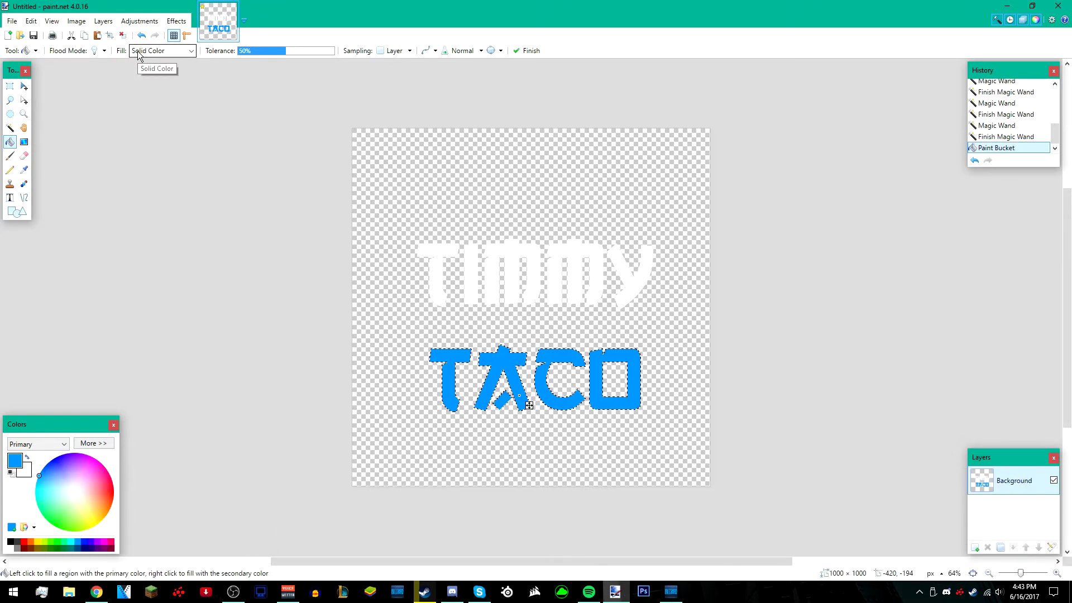
pyautogui.click(122, 36)
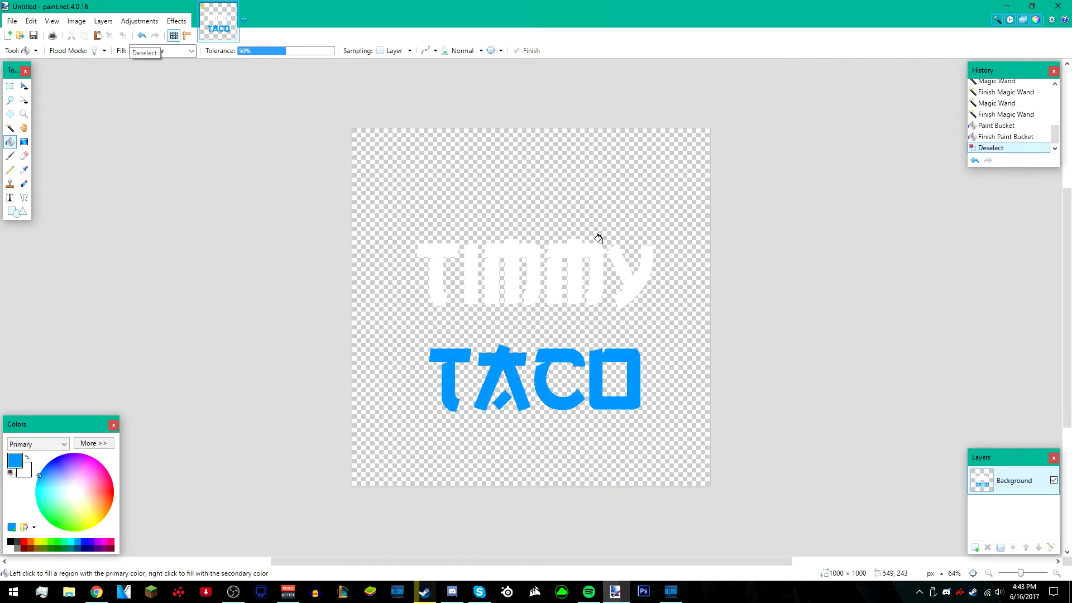
pyautogui.scroll(-1, 652, 422)
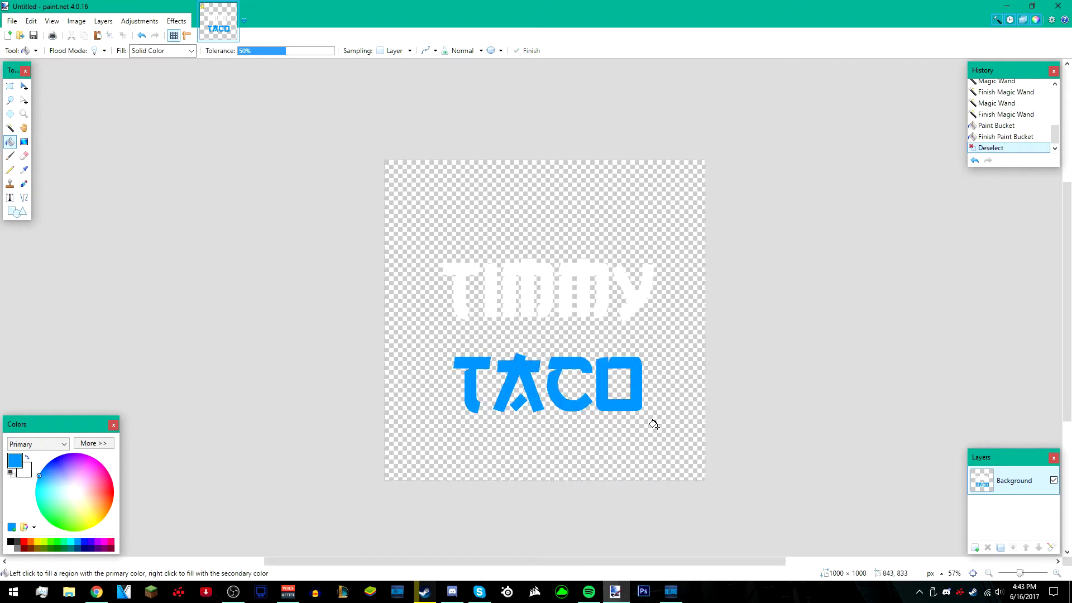
# - Duplicate the text layer and place the copy beneath the original layer
pyautogui.click(1001, 548)
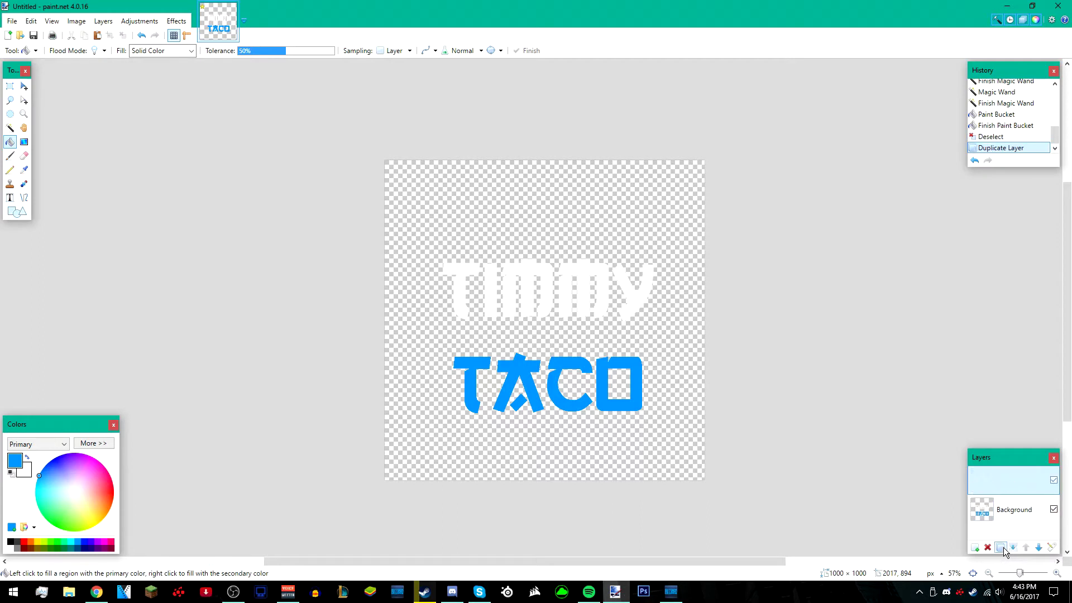
pyautogui.click(21, 90)
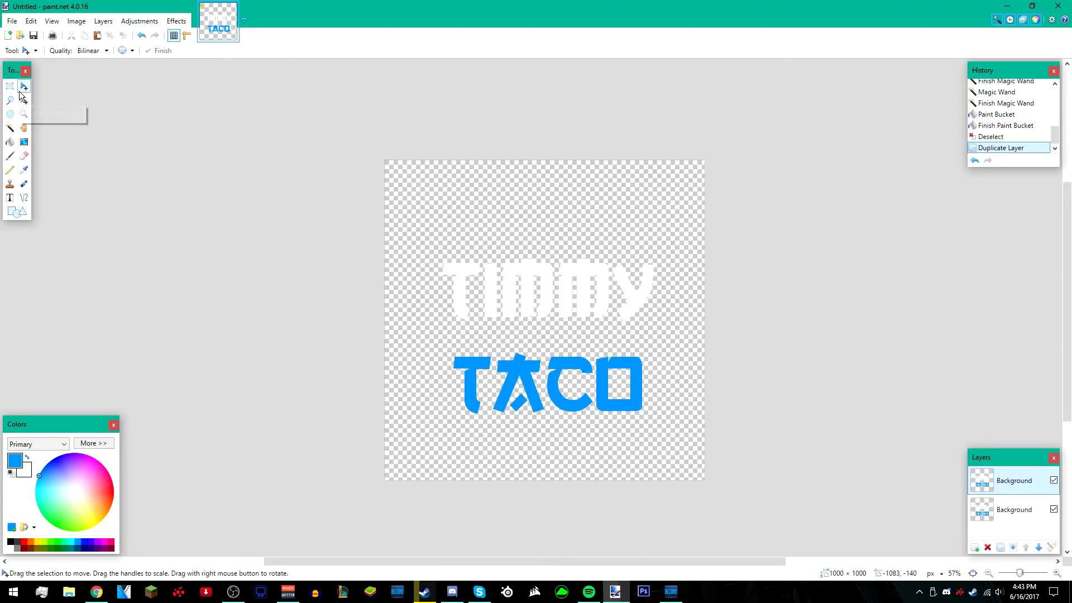
pyautogui.moveTo(999, 481); pyautogui.dragTo(1000, 511)
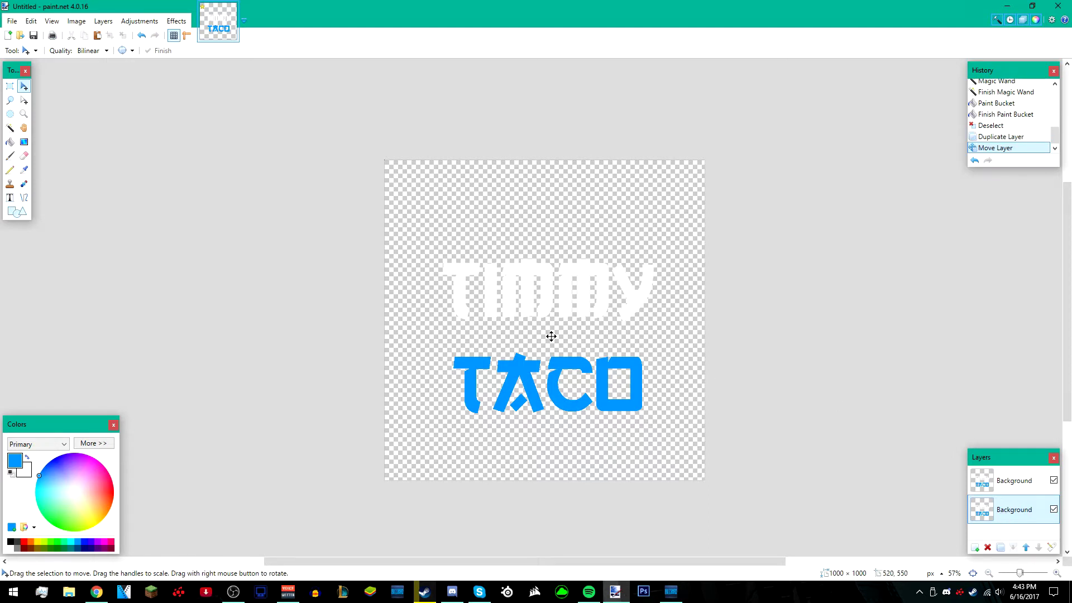
# - Select everything on the lower duplicate layer and shift it down 15 pixels behind the original text
pyautogui.hotkey('ctrl', 'a')
pyautogui.click(565, 359)
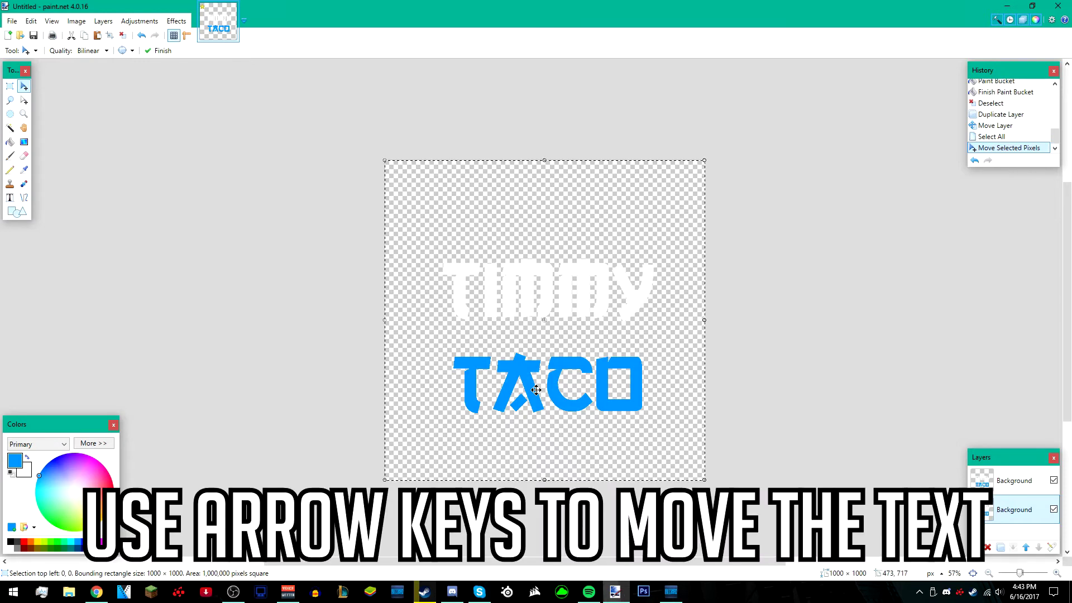
pyautogui.press('Down')
pyautogui.press('Down')
pyautogui.press('Down')
pyautogui.press('Down')
pyautogui.press('Down')
pyautogui.press('Down')
pyautogui.press('Down')
pyautogui.press('Down')
pyautogui.press('Down')
pyautogui.press('Down')
pyautogui.press('Down')
pyautogui.press('Down')
pyautogui.press('Down')
pyautogui.press('Down')
pyautogui.press('Down')
pyautogui.press('Down')
pyautogui.press('Down')
pyautogui.press('Down')
pyautogui.press('Down')
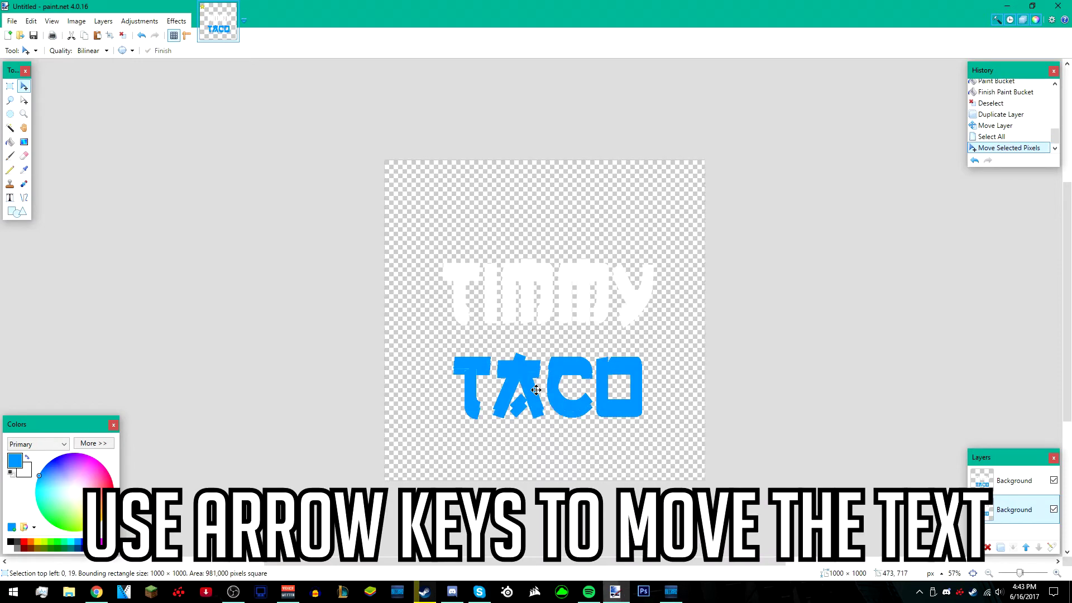
pyautogui.press('Up')
pyautogui.press('Up')
pyautogui.press('Up')
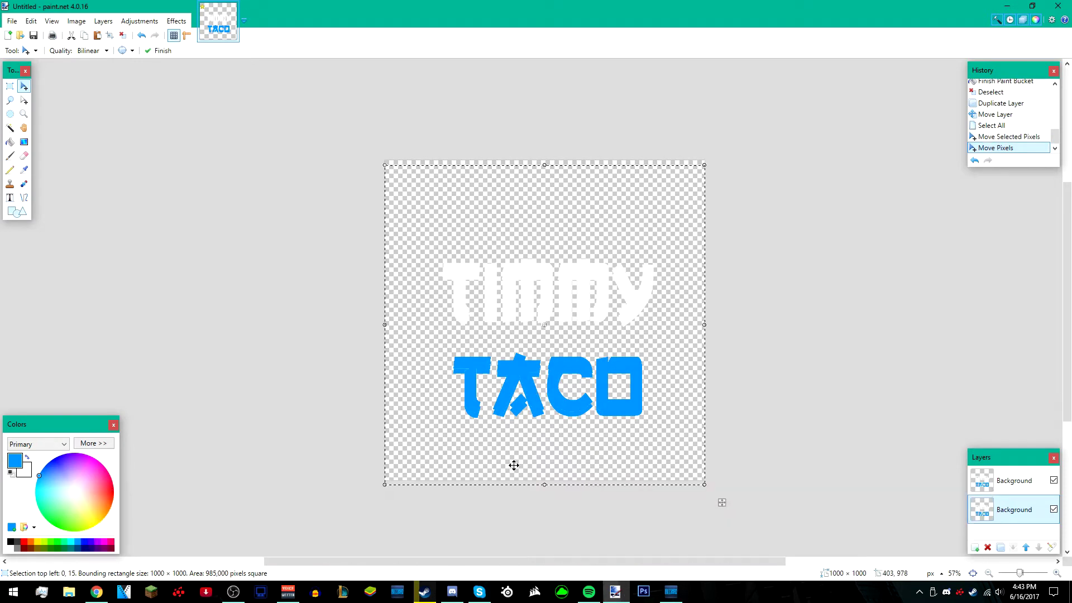
# - Clear the selection around the shifted lower duplicate layer
pyautogui.scroll(5, 614, 416)
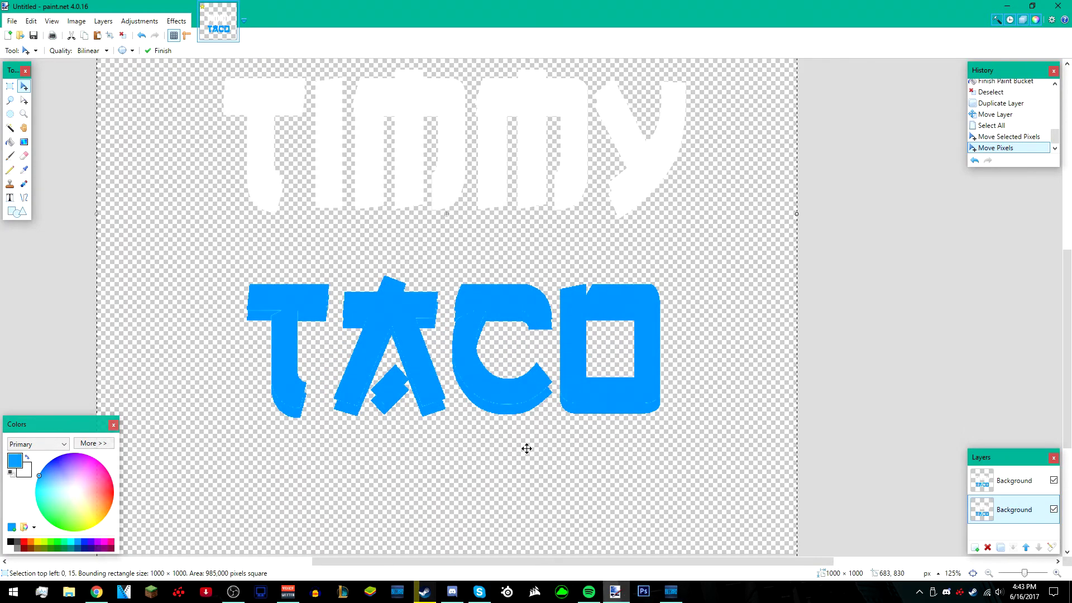
pyautogui.scroll(-4, 341, 367)
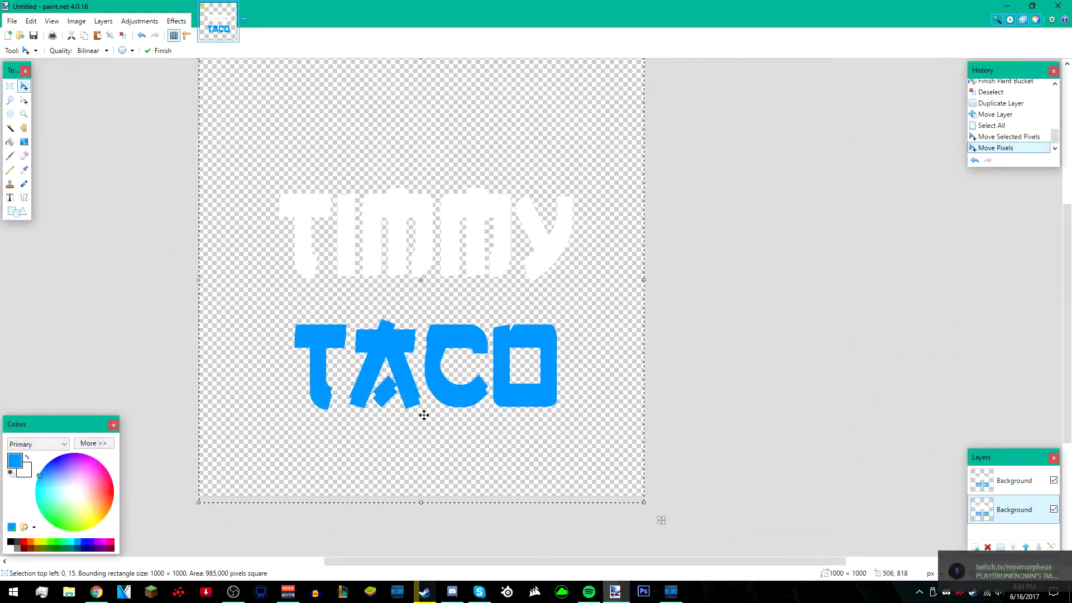
pyautogui.scroll(-2, 474, 313)
pyautogui.click(124, 37)
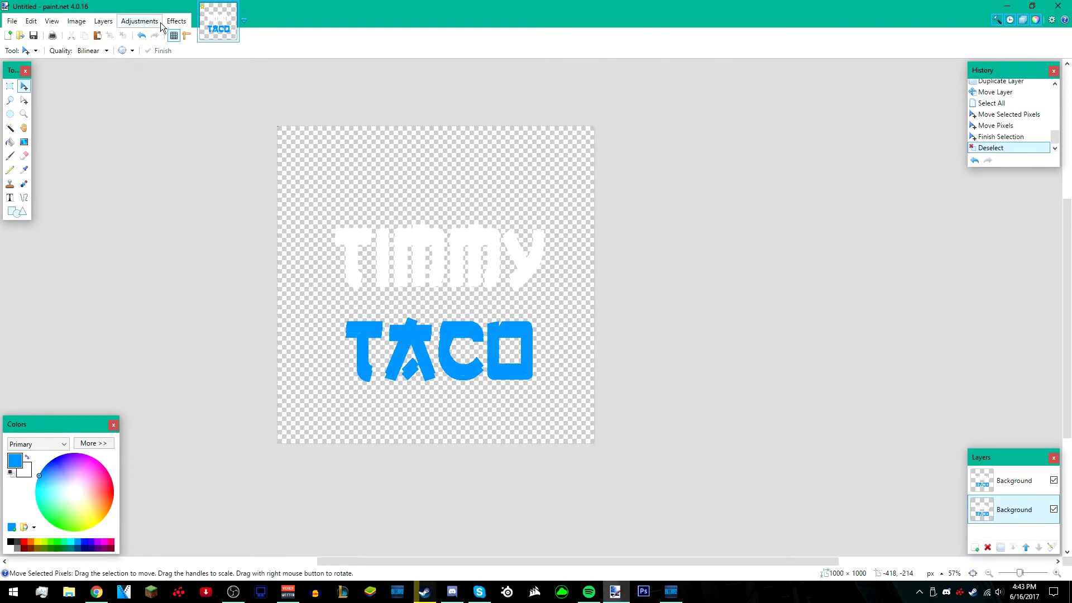
# - Darken the lower duplicate layer with the Hue / Saturation adjustment by reducing its lightness
pyautogui.click(139, 20)
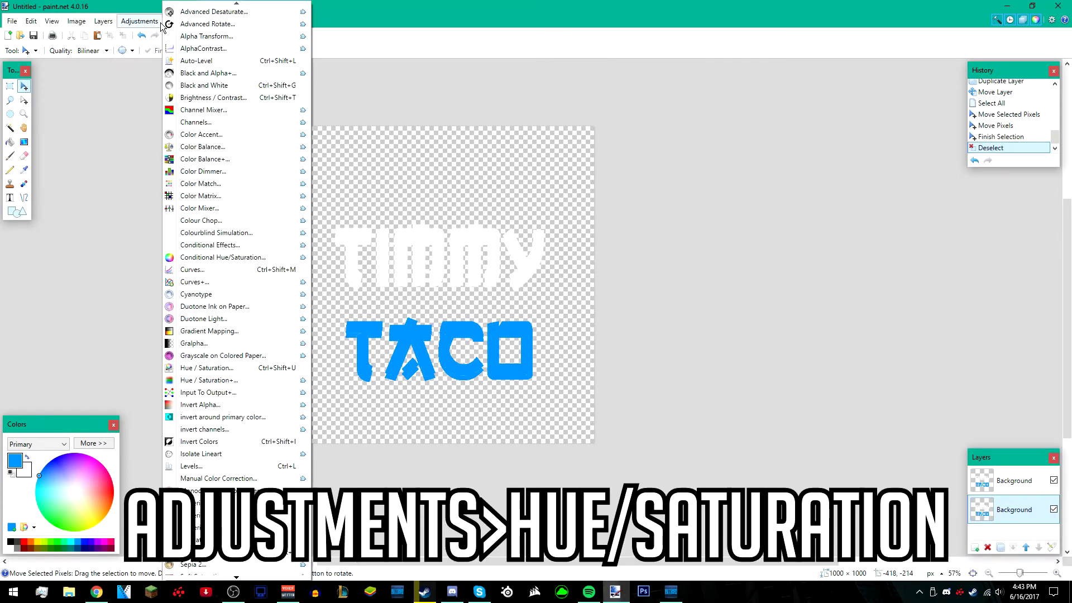
pyautogui.click(218, 371)
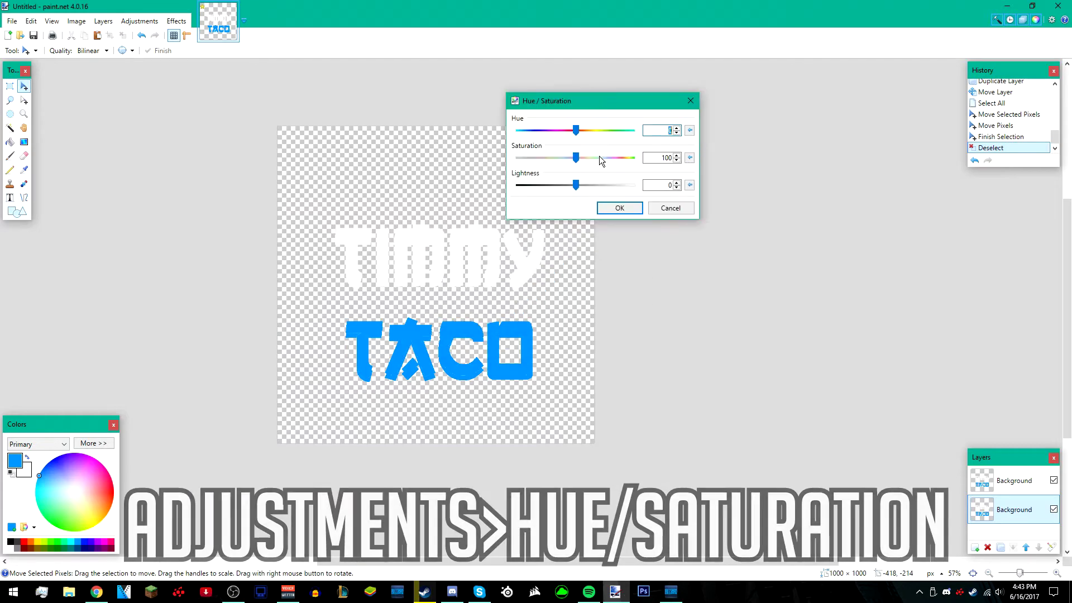
pyautogui.press('Tab')
pyautogui.press('Tab')
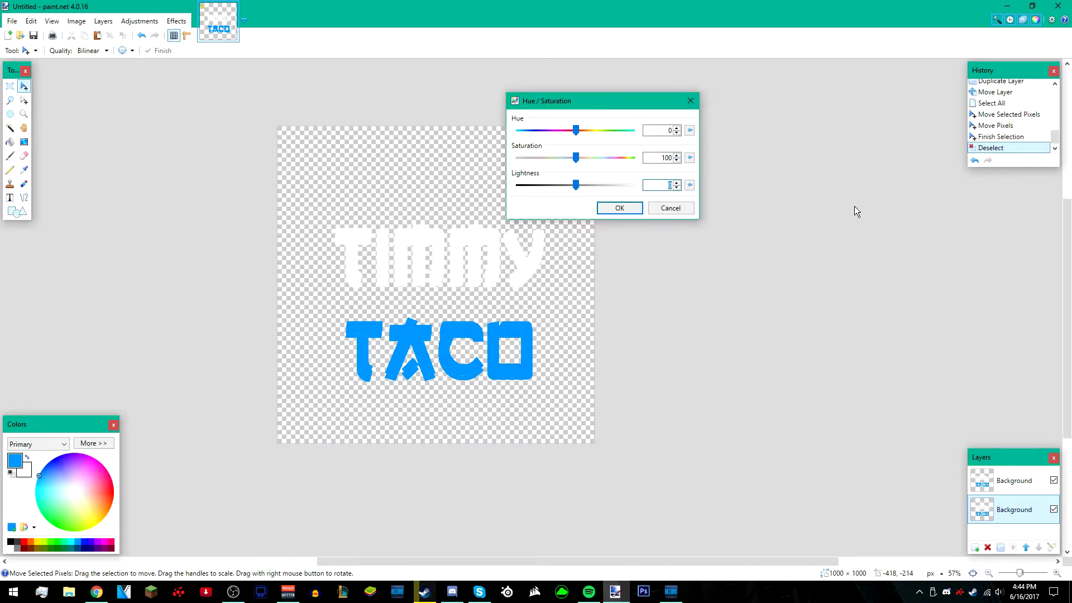
pyautogui.click(620, 207)
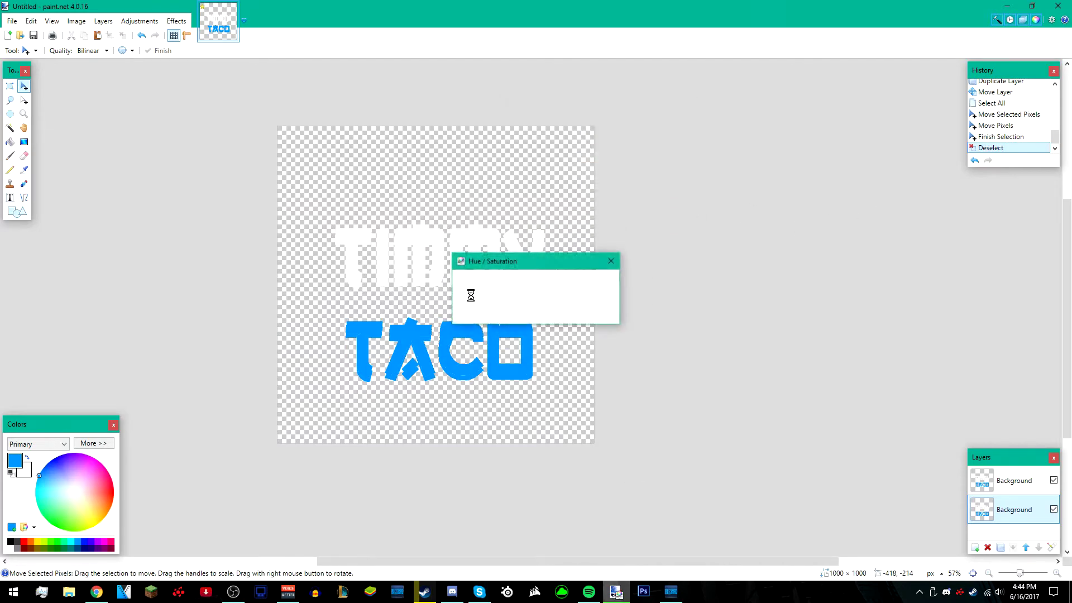
pyautogui.scroll(2, 496, 423)
pyautogui.scroll(-2, 496, 423)
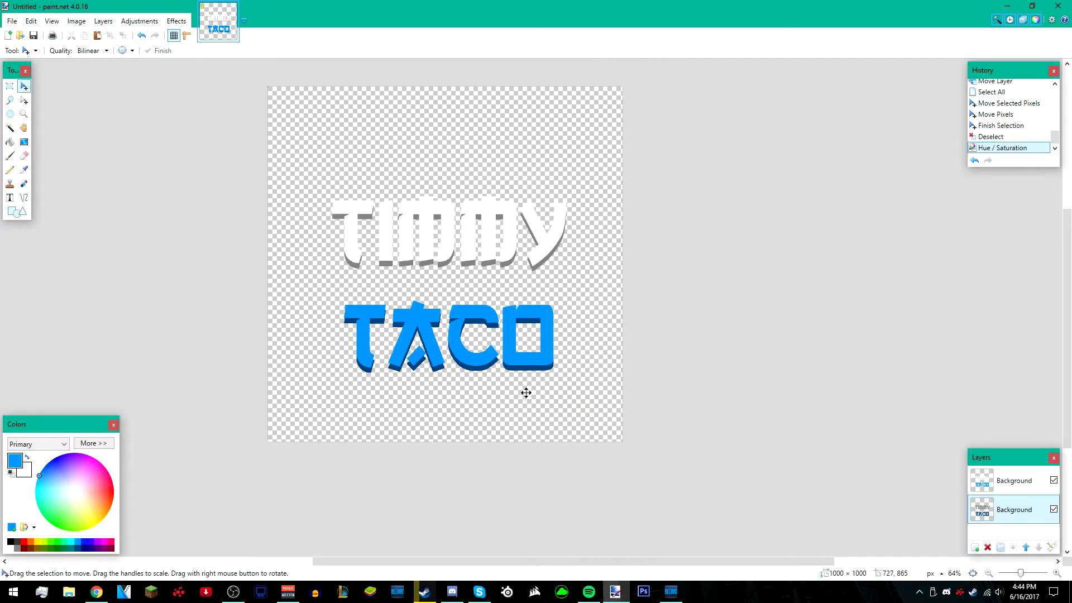
# - Merge the upper text layer down onto the darkened duplicate layer
pyautogui.click(1011, 485)
pyautogui.click(1013, 550)
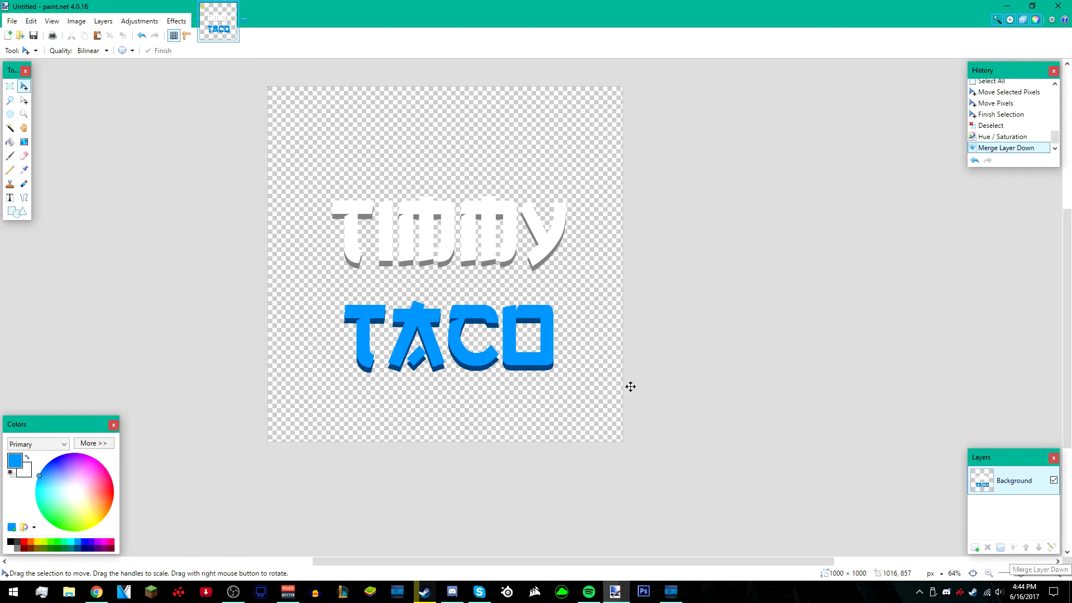
pyautogui.scroll(1, 669, 371)
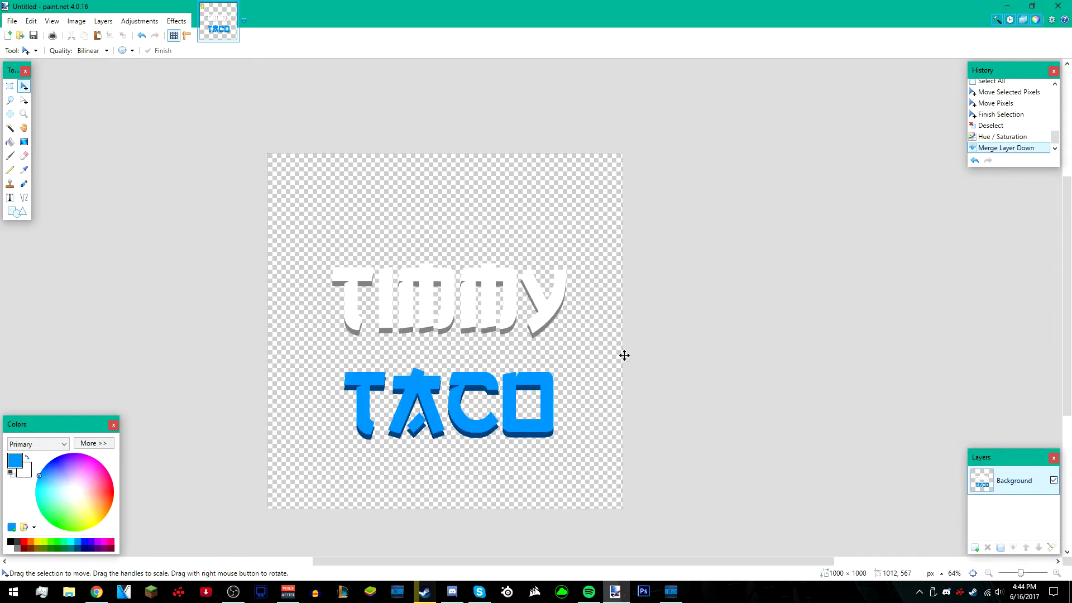
pyautogui.scroll(-1, 636, 354)
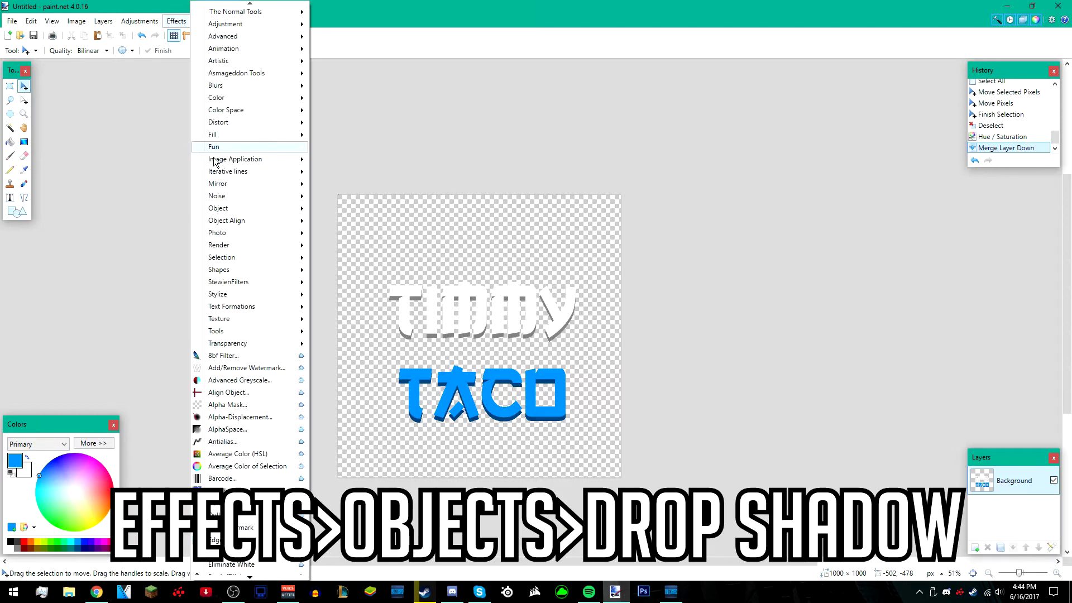
# - Apply a black Drop Shadow to the merged text with zero offsets, widening radius 14, blur radius 0 and opacity 255
pyautogui.moveTo(268, 209)
pyautogui.click(358, 272)
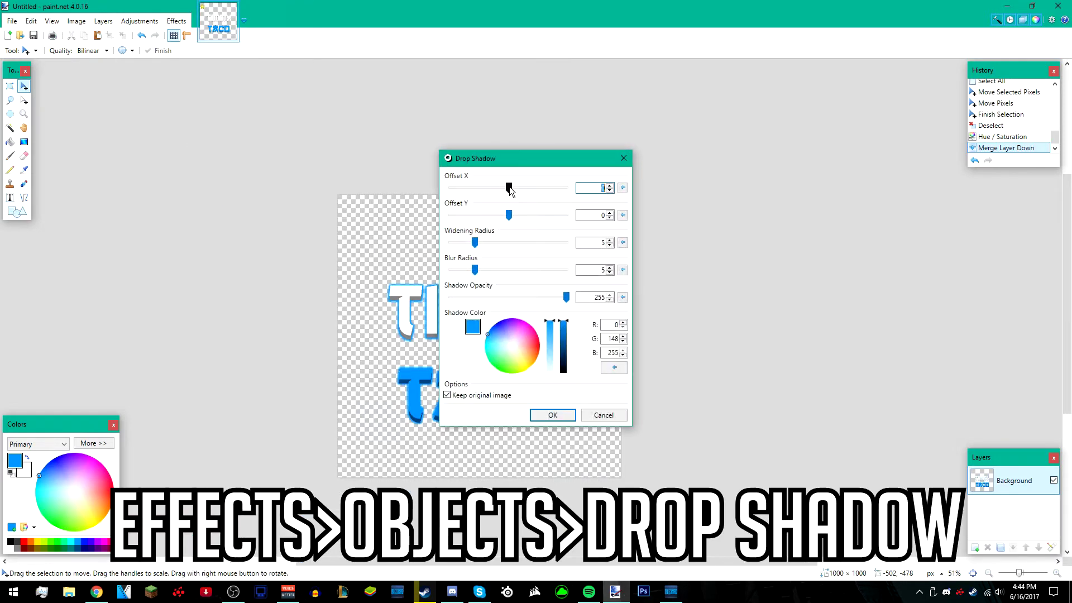
pyautogui.moveTo(611, 275); pyautogui.dragTo(611, 316)
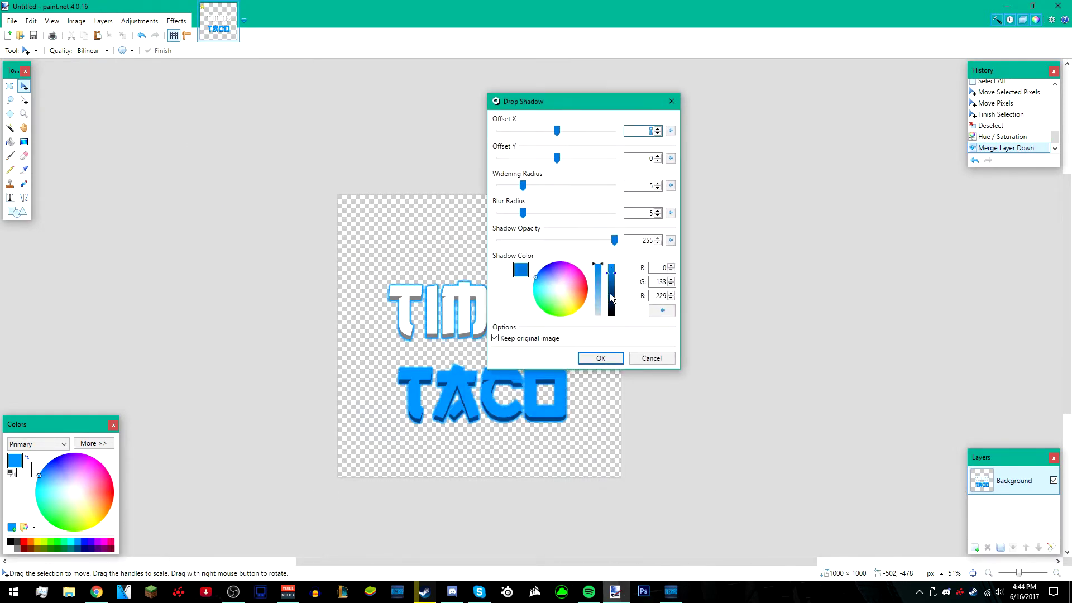
pyautogui.moveTo(580, 106); pyautogui.dragTo(723, 90)
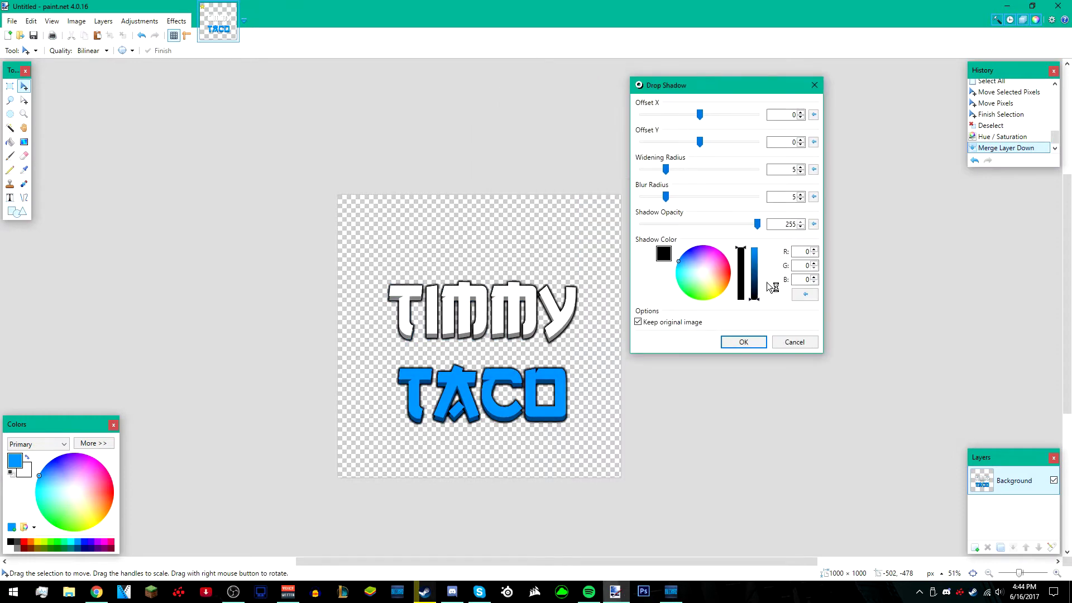
pyautogui.moveTo(665, 197); pyautogui.dragTo(49, 157)
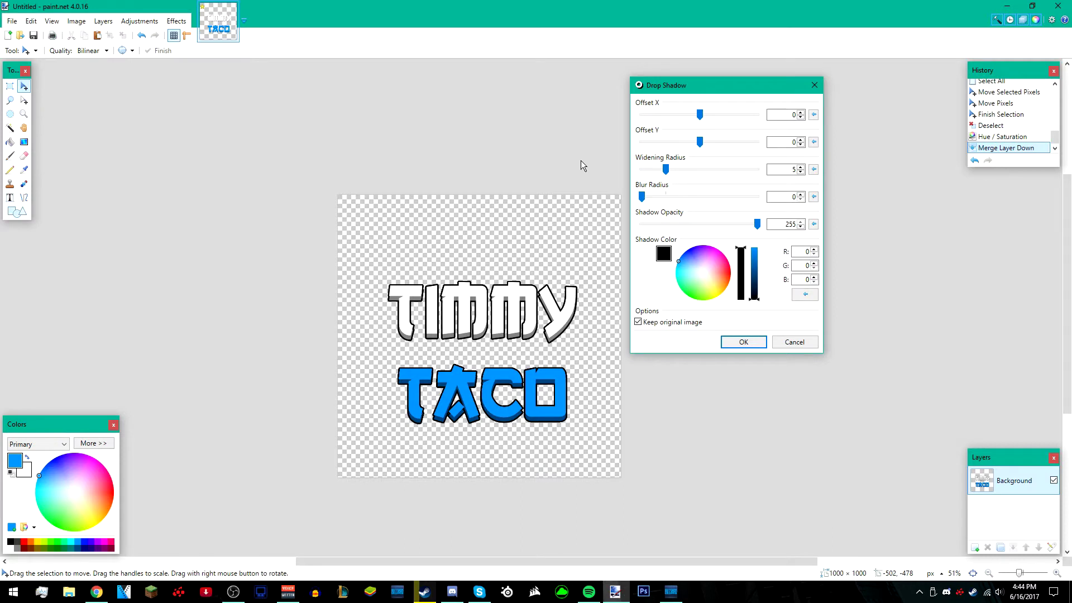
pyautogui.moveTo(714, 88); pyautogui.dragTo(737, 137)
pyautogui.click(853, 137)
pyautogui.moveTo(705, 192); pyautogui.dragTo(745, 189)
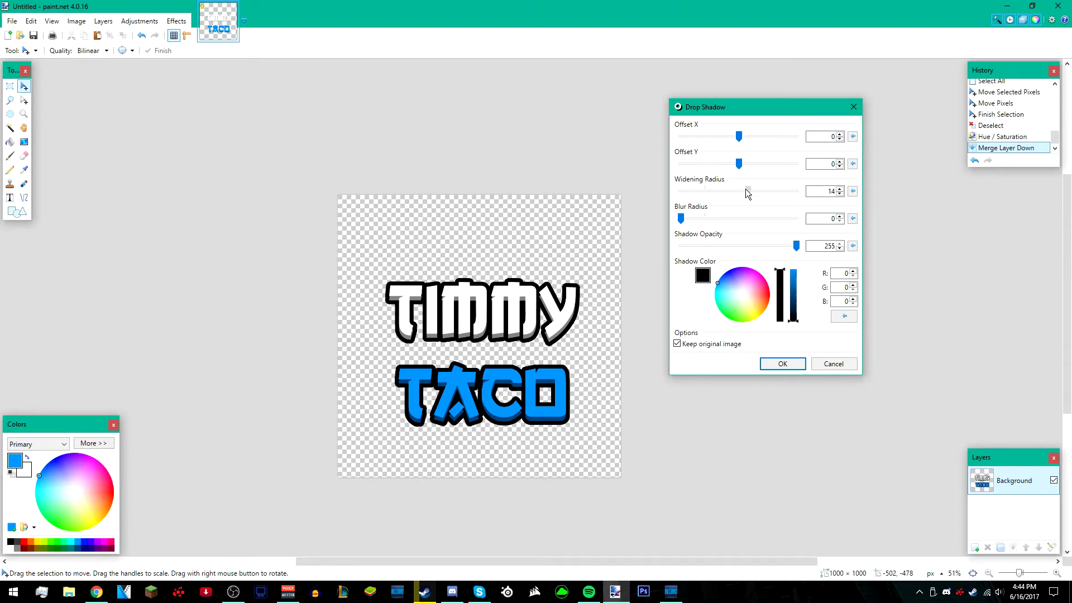
pyautogui.click(785, 364)
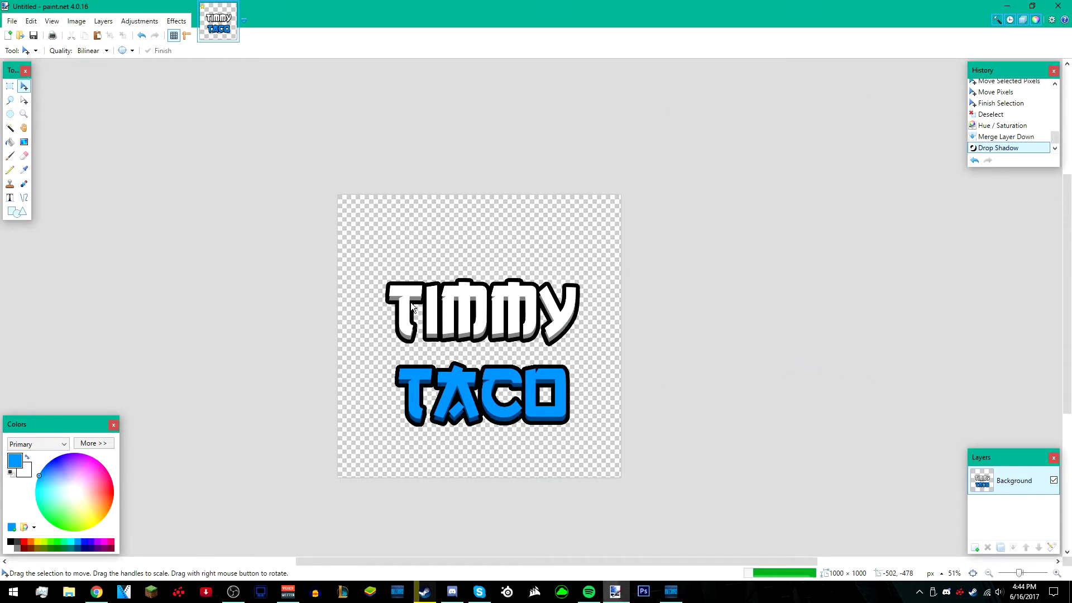
# - Apply the Glow photo effect to the text with radius 6, brightness 10 and contrast 10
pyautogui.click(180, 26)
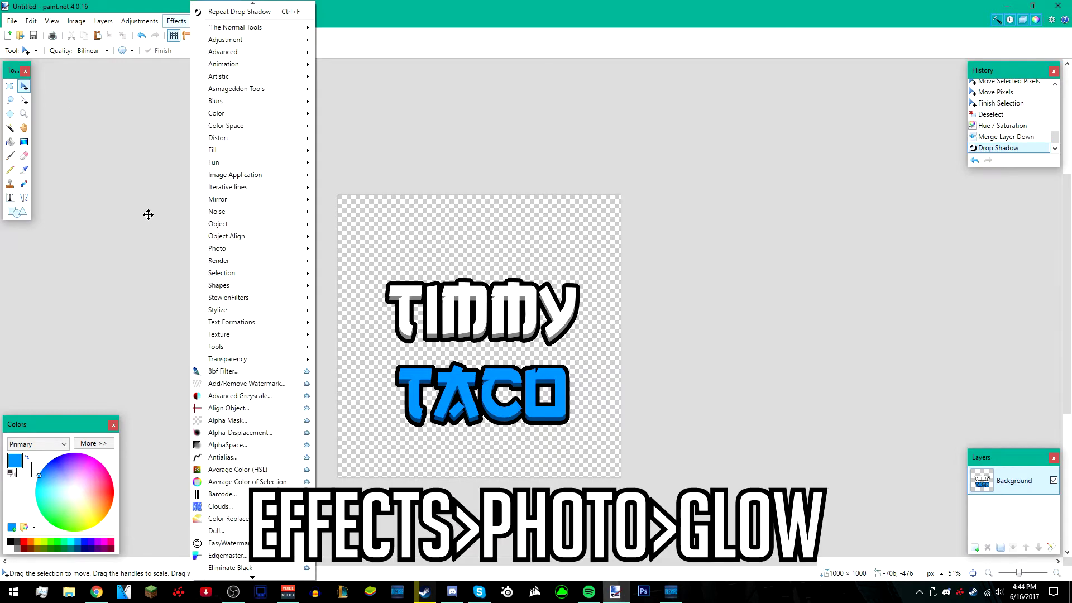
pyautogui.moveTo(224, 250)
pyautogui.click(343, 208)
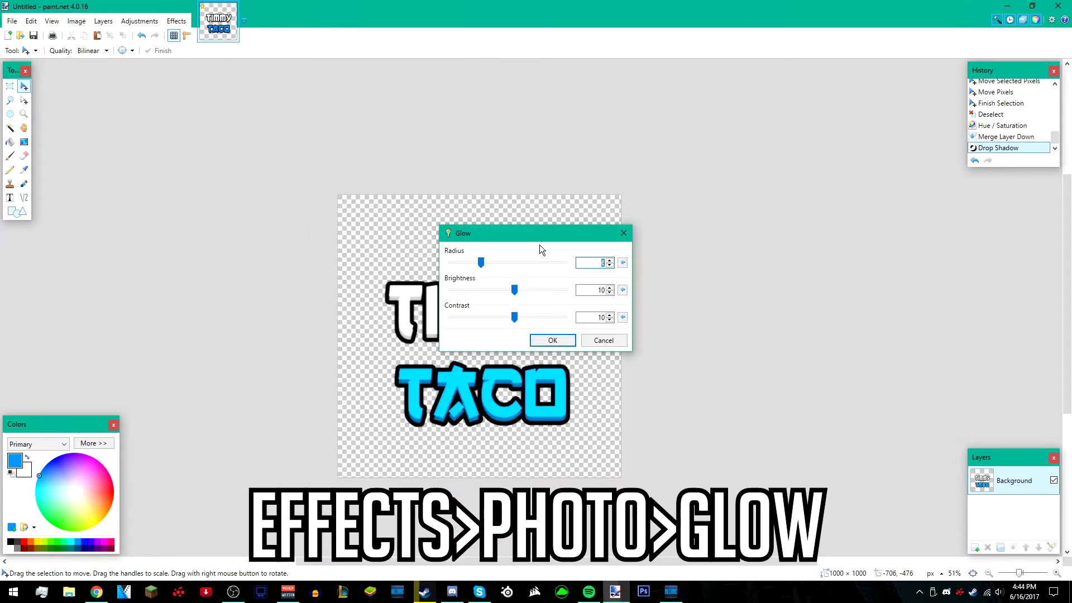
pyautogui.moveTo(533, 234); pyautogui.dragTo(771, 116)
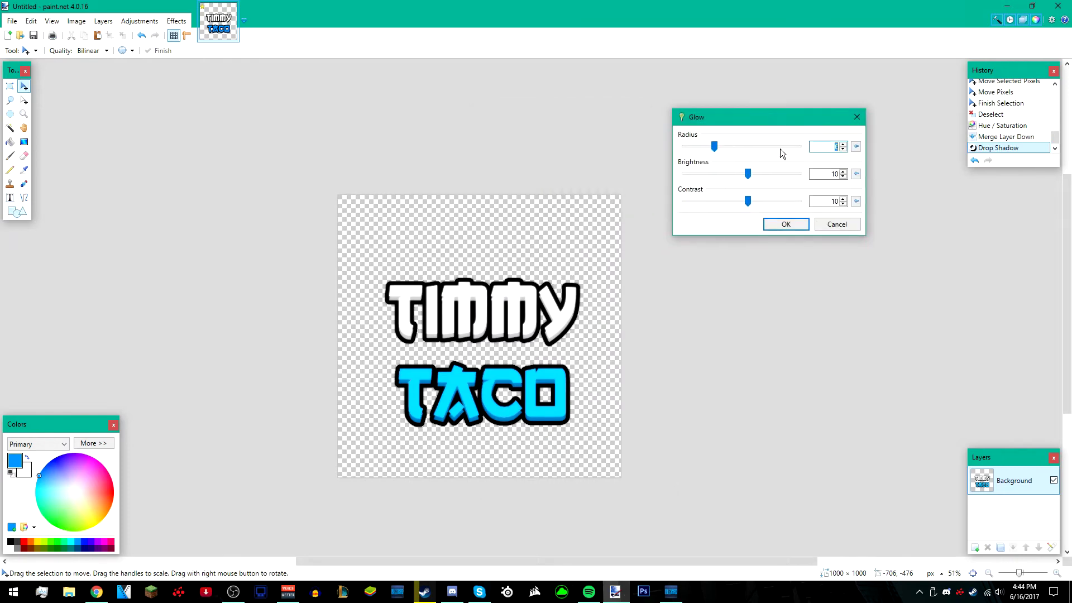
pyautogui.moveTo(748, 175); pyautogui.dragTo(732, 173)
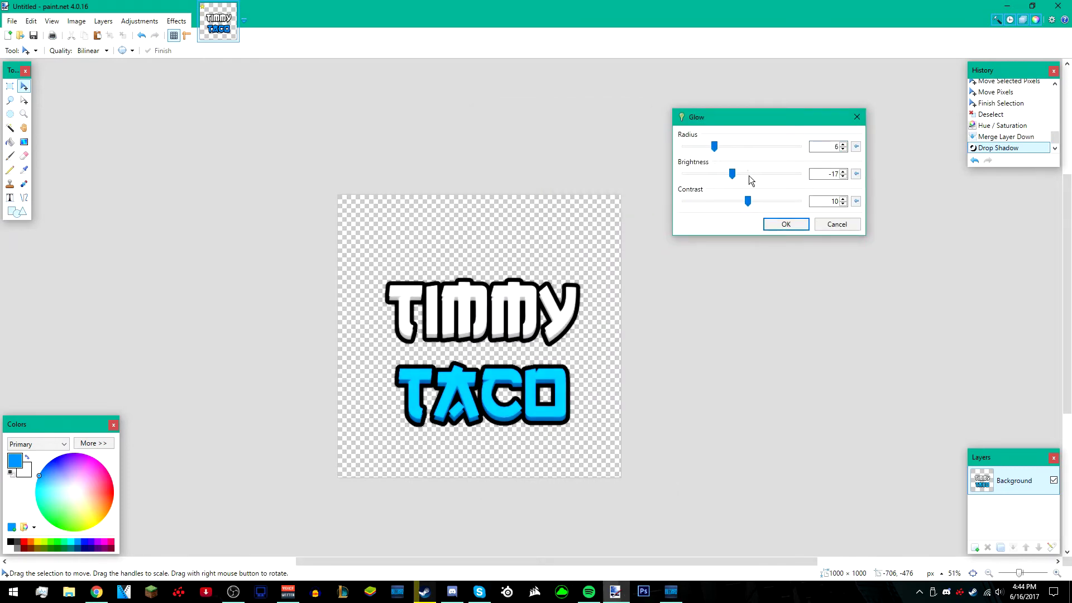
pyautogui.click(857, 174)
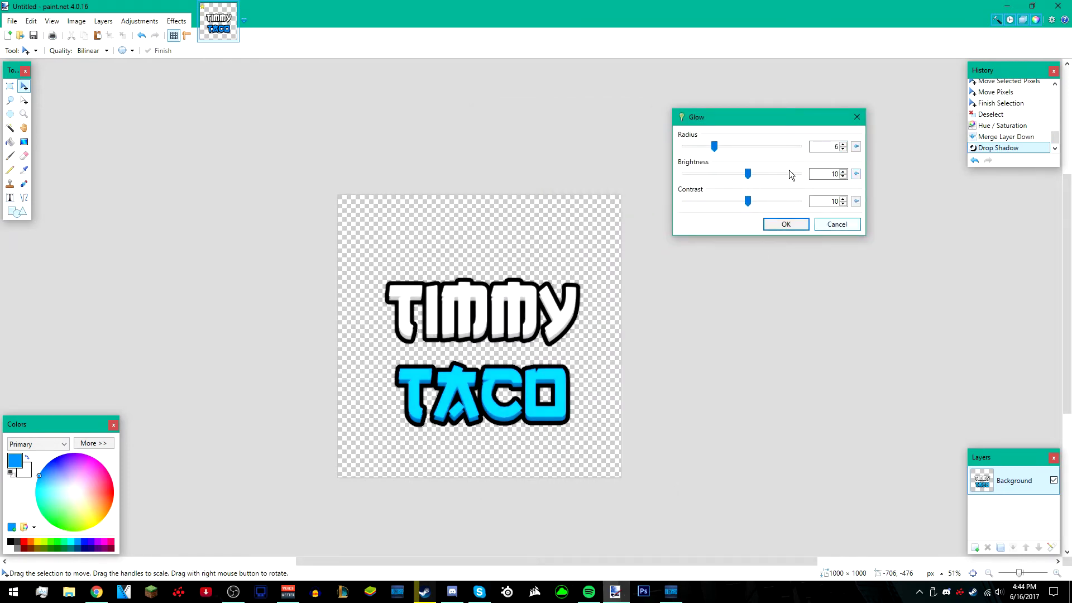
pyautogui.moveTo(800, 119); pyautogui.dragTo(757, 101)
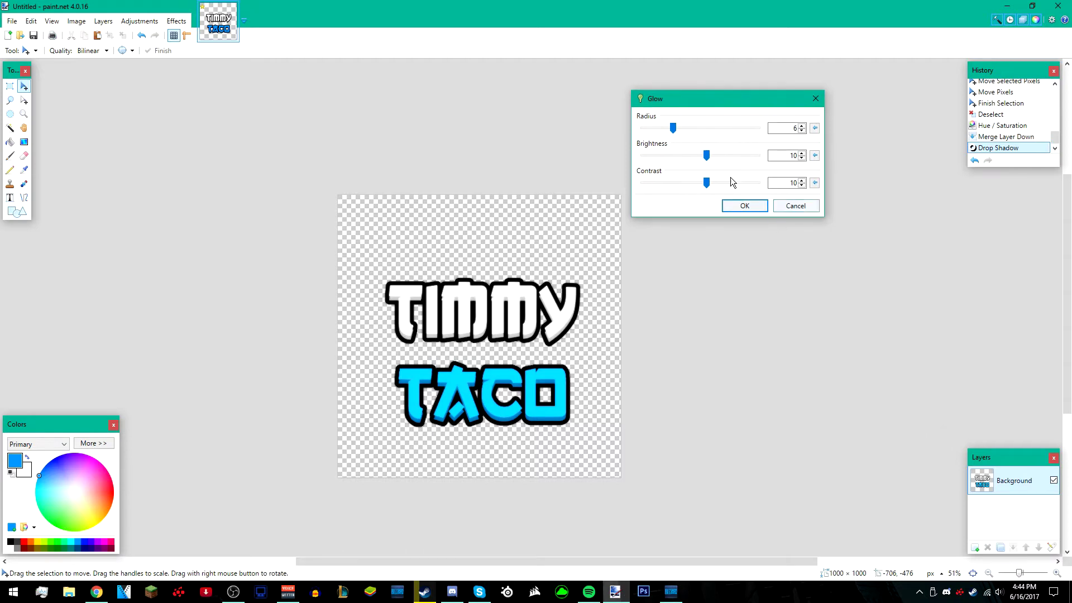
pyautogui.click(745, 206)
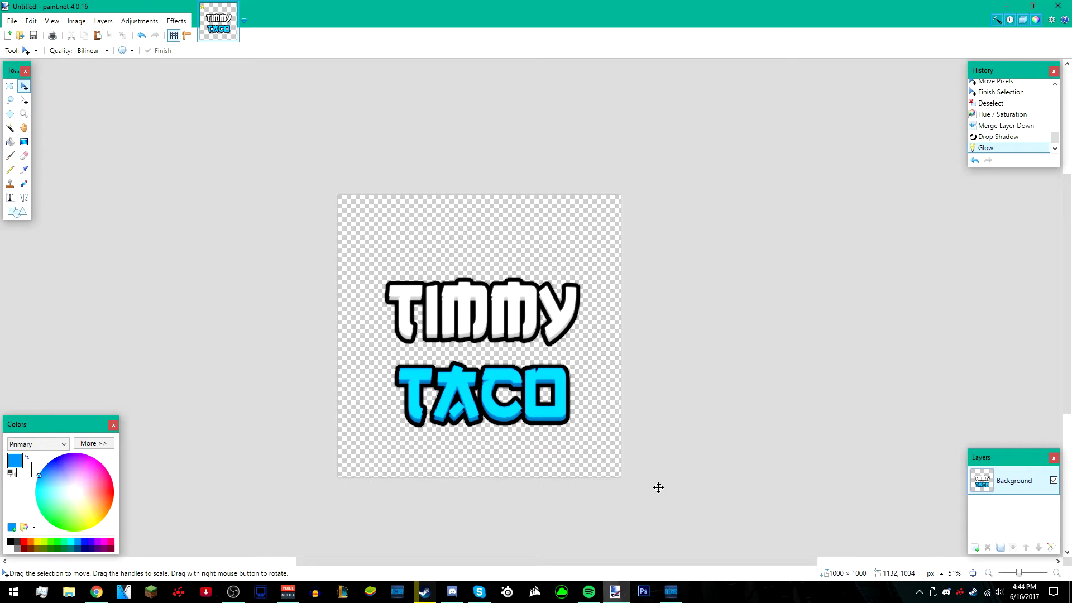
# - Add a new empty layer and place it beneath the text layer
pyautogui.click(980, 551)
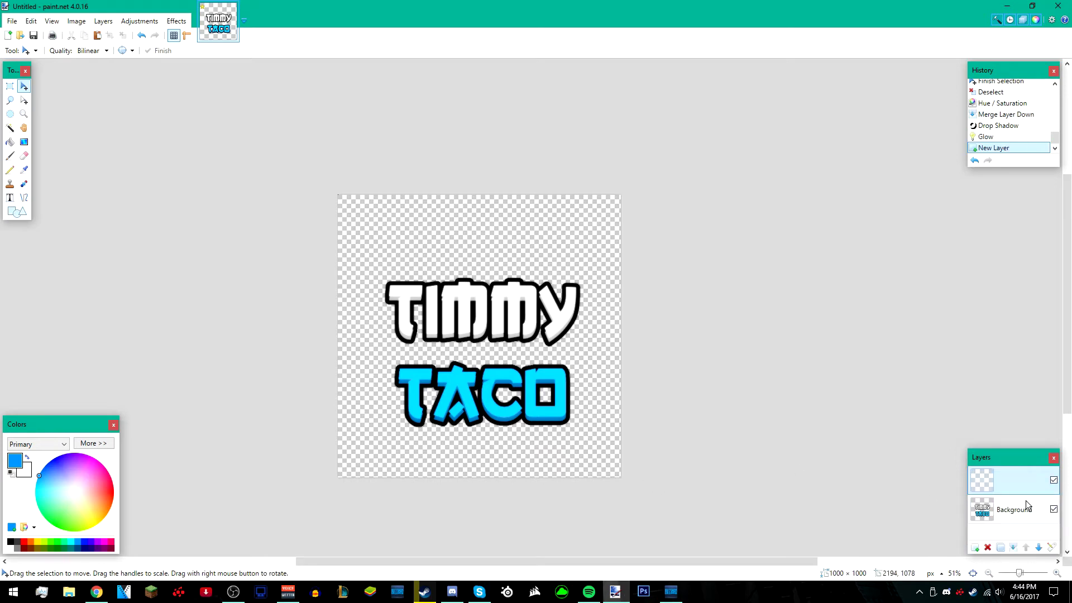
pyautogui.moveTo(1020, 487); pyautogui.dragTo(1071, 529)
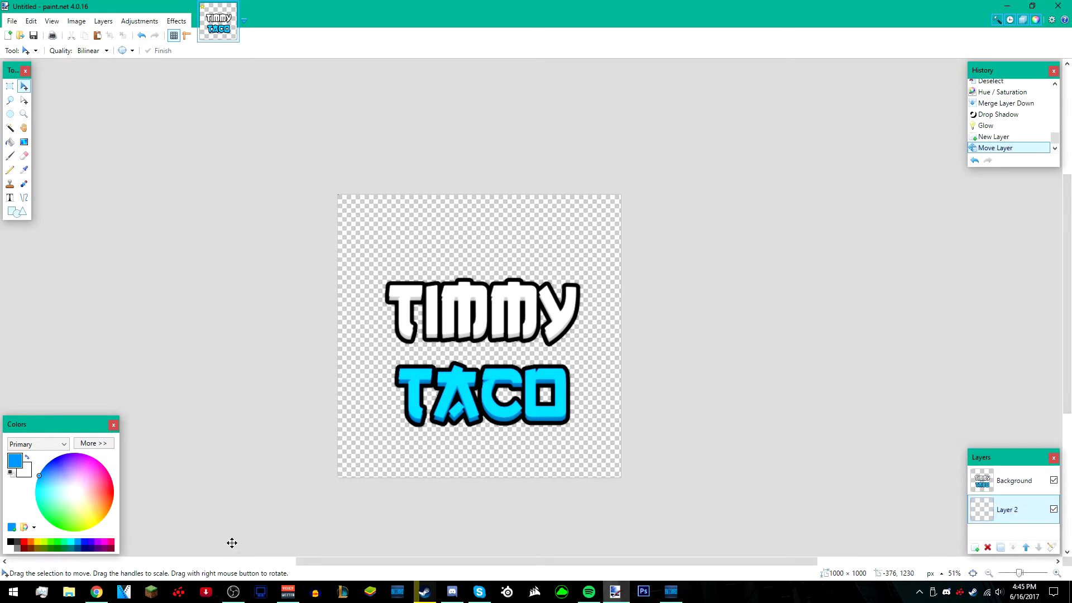
# - Switch to Chrome and search Google Images for "firewatch 4k wallpaper" in a new tab
pyautogui.click(97, 592)
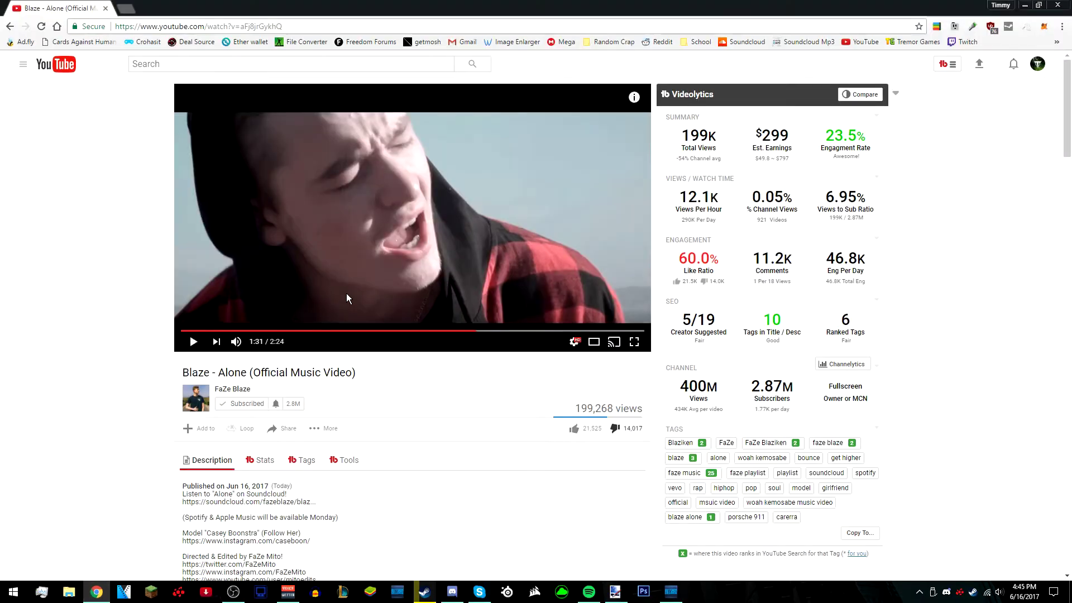
pyautogui.hotkey('ctrl', 't')
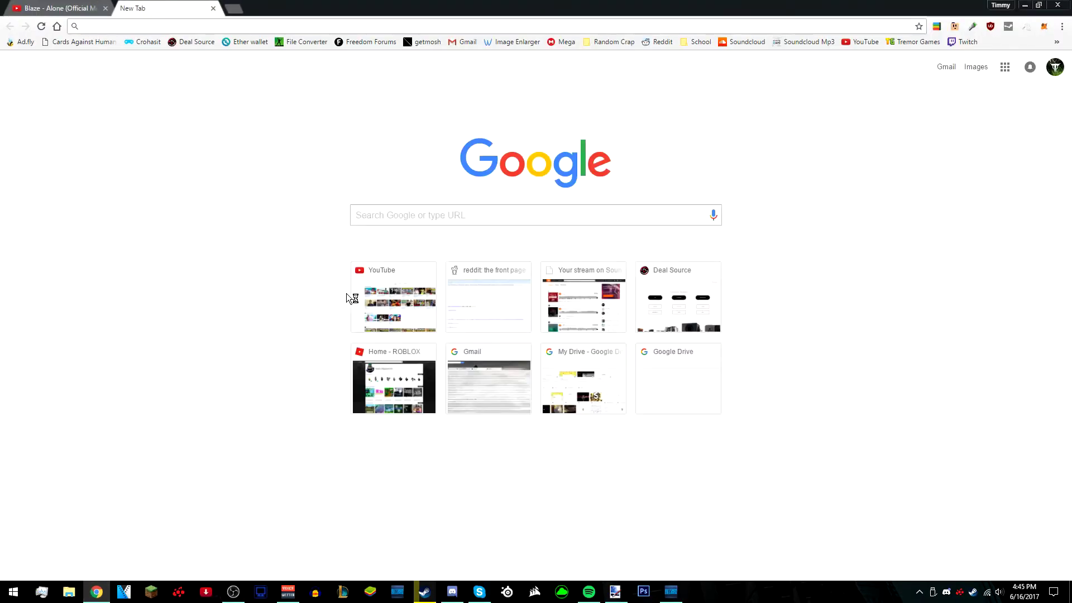
pyautogui.write('firewatch')
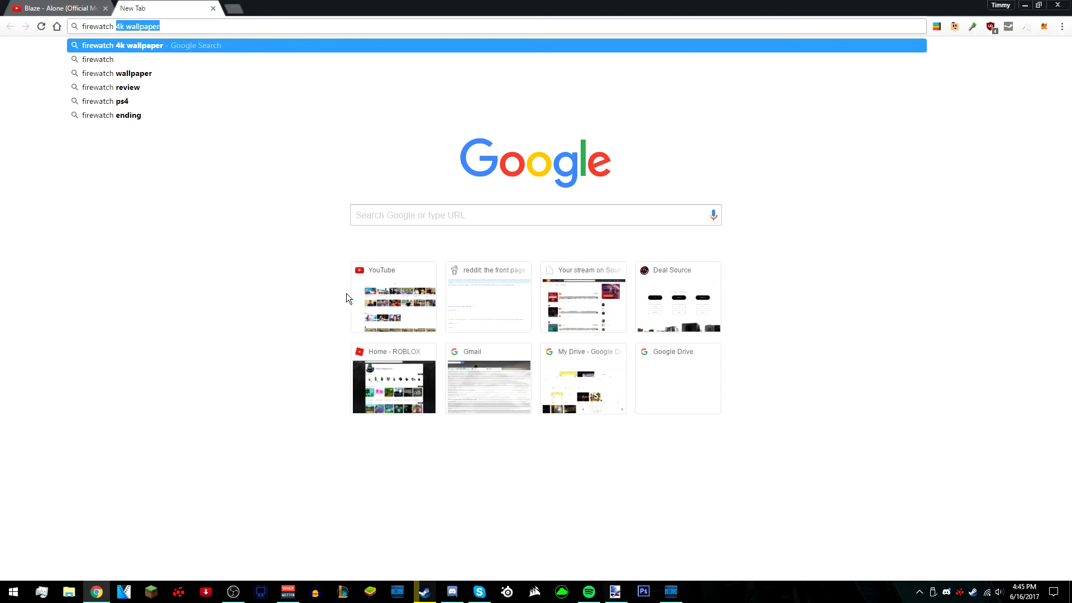
pyautogui.press('Return')
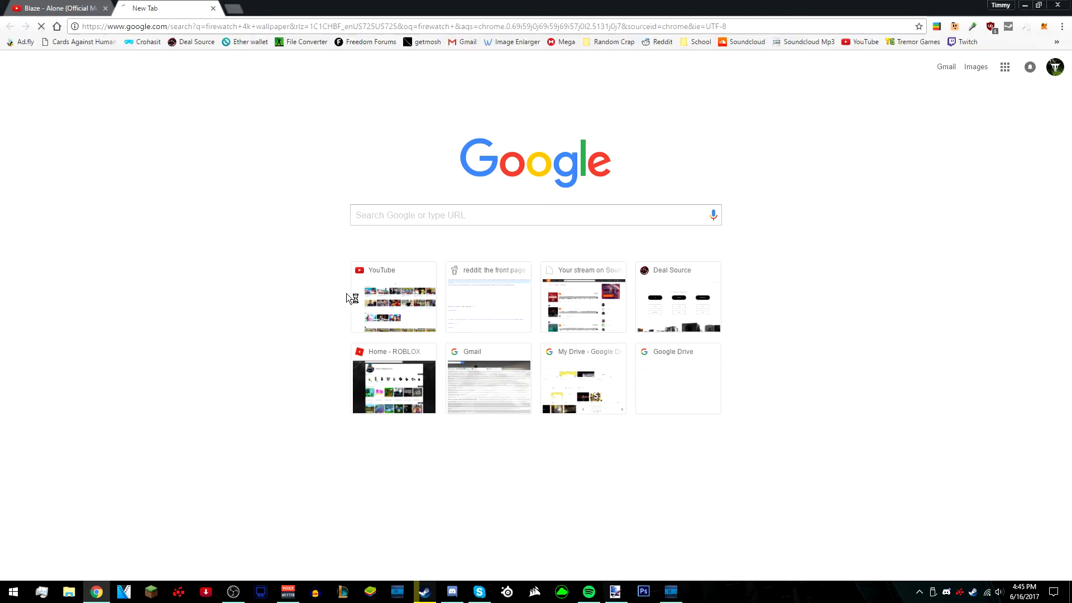
pyautogui.click(137, 107)
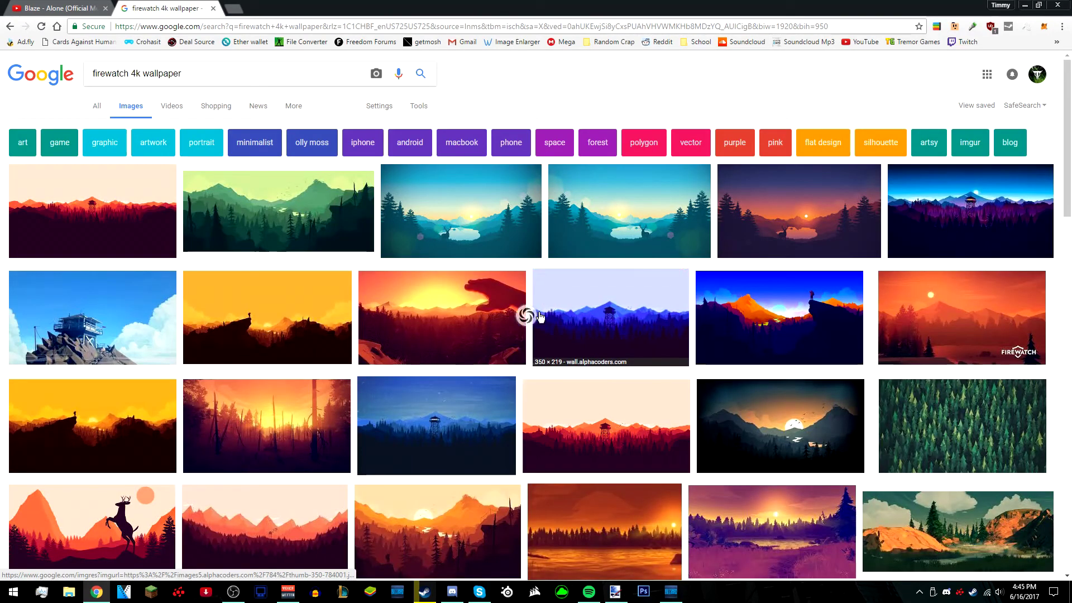
# - Copy the 3840 × 2160 teal Firewatch wallpaper with the deer by the lake, and switch back to paint.net
pyautogui.click(495, 225)
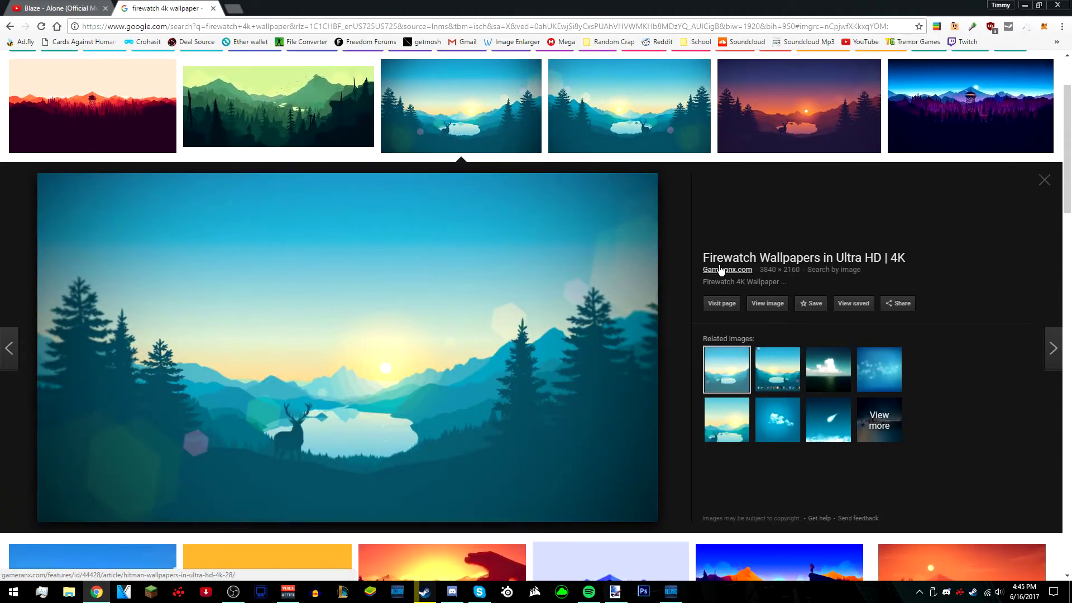
pyautogui.scroll(2, 688, 270)
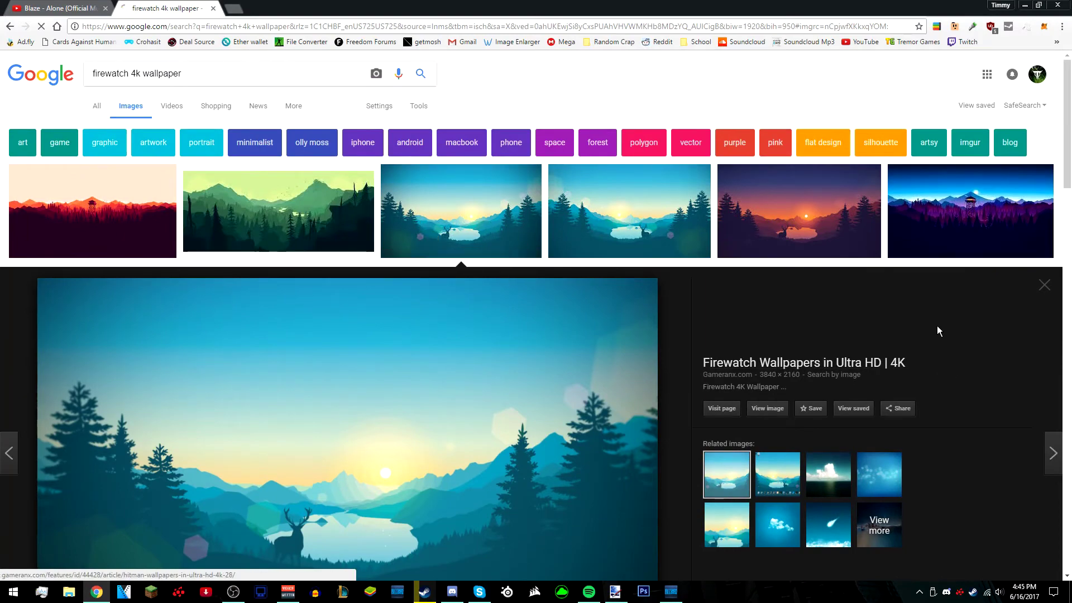
pyautogui.scroll(-3, 838, 361)
pyautogui.rightClick(629, 335)
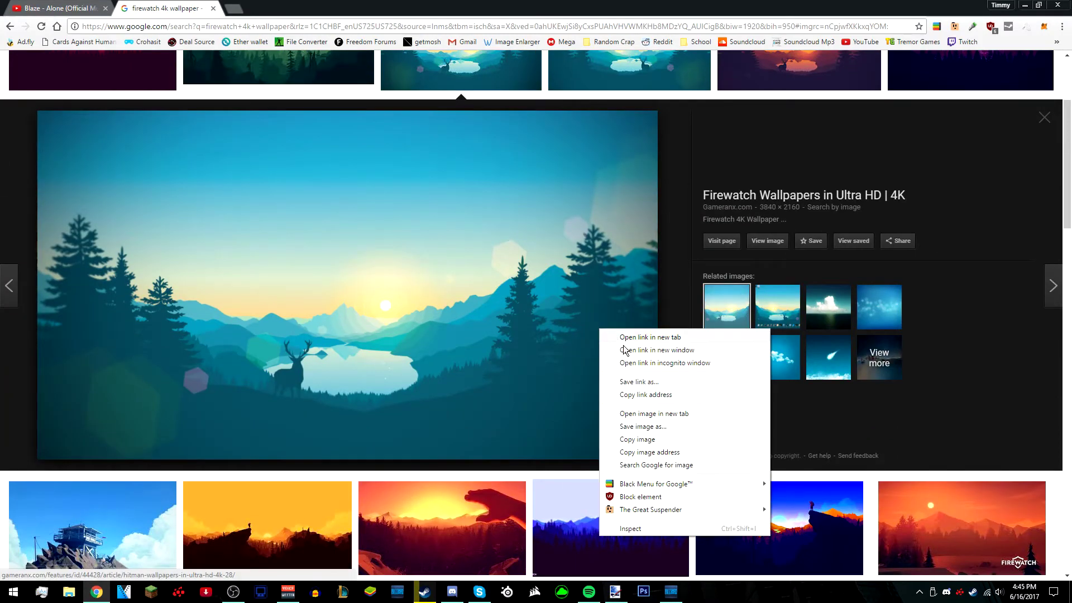
pyautogui.click(631, 437)
pyautogui.click(615, 592)
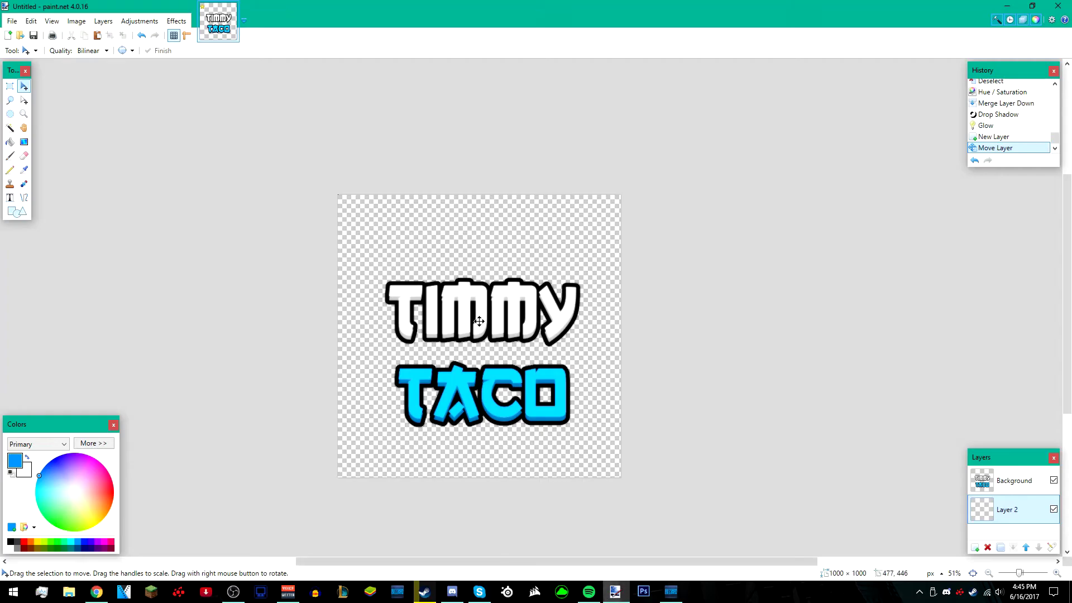
# - Paste the wallpaper into the empty layer with the canvas size kept and scale it down to about 1824 × 1026 pixels
pyautogui.hotkey('ctrl', 'v')
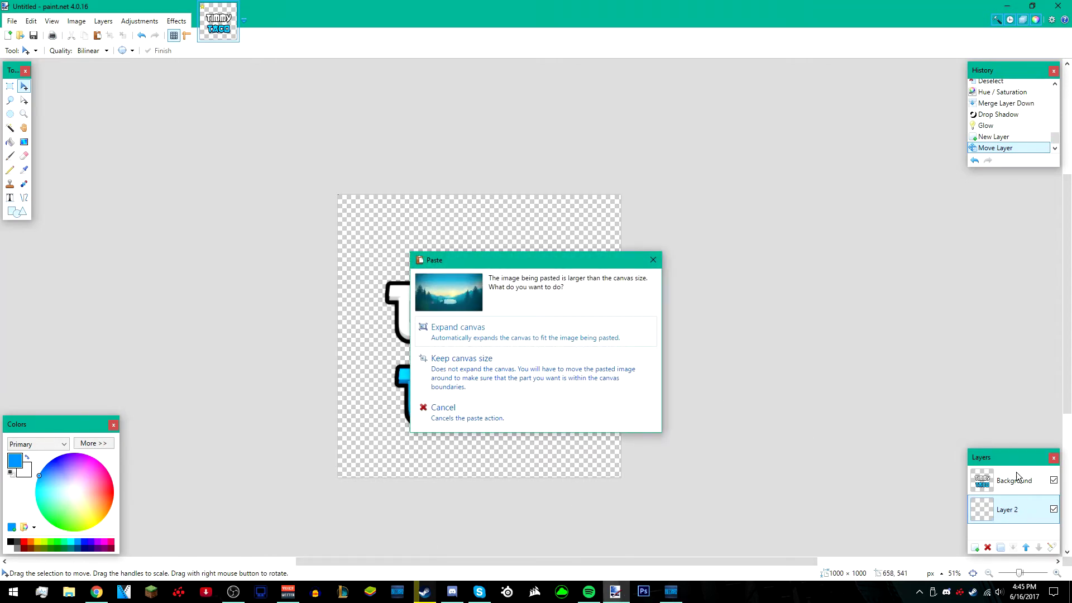
pyautogui.click(527, 369)
pyautogui.scroll(-2, 816, 445)
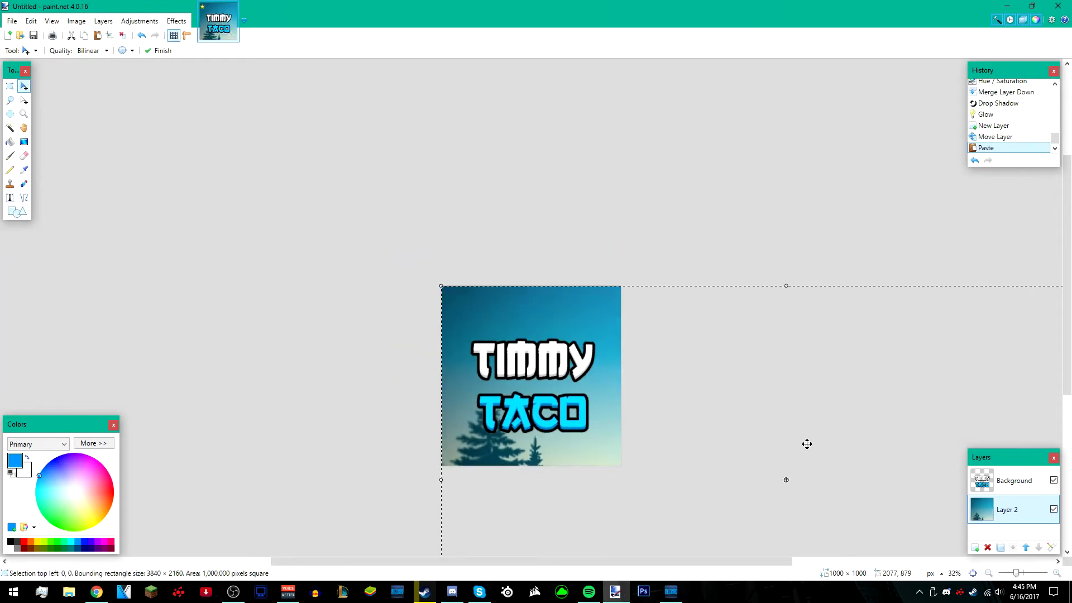
pyautogui.moveTo(1067, 388); pyautogui.dragTo(1068, 453)
pyautogui.moveTo(782, 561); pyautogui.dragTo(895, 561)
pyautogui.click(989, 574)
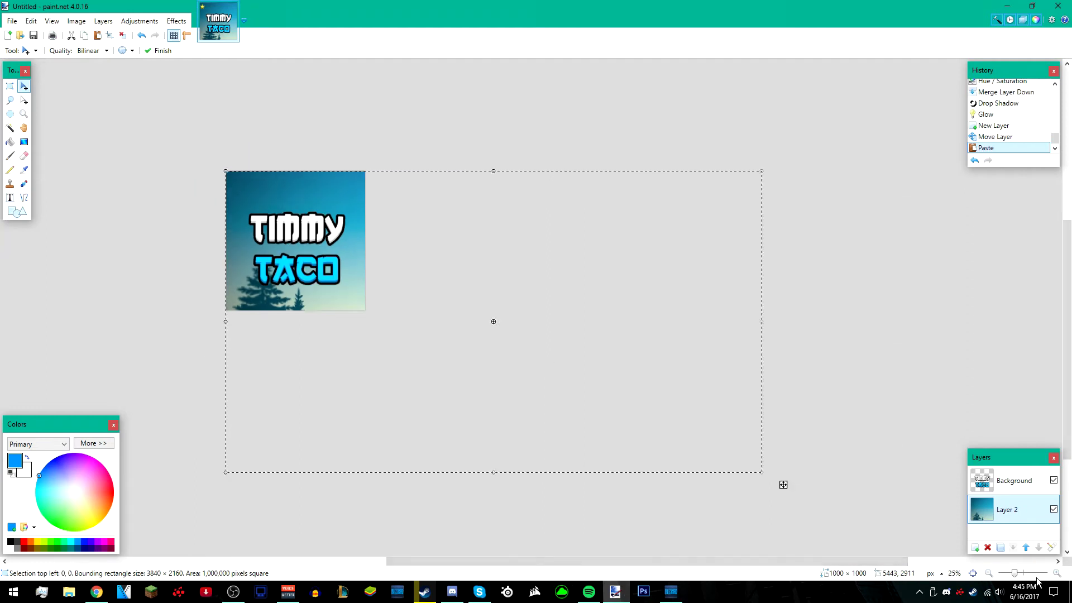
pyautogui.click(1057, 574)
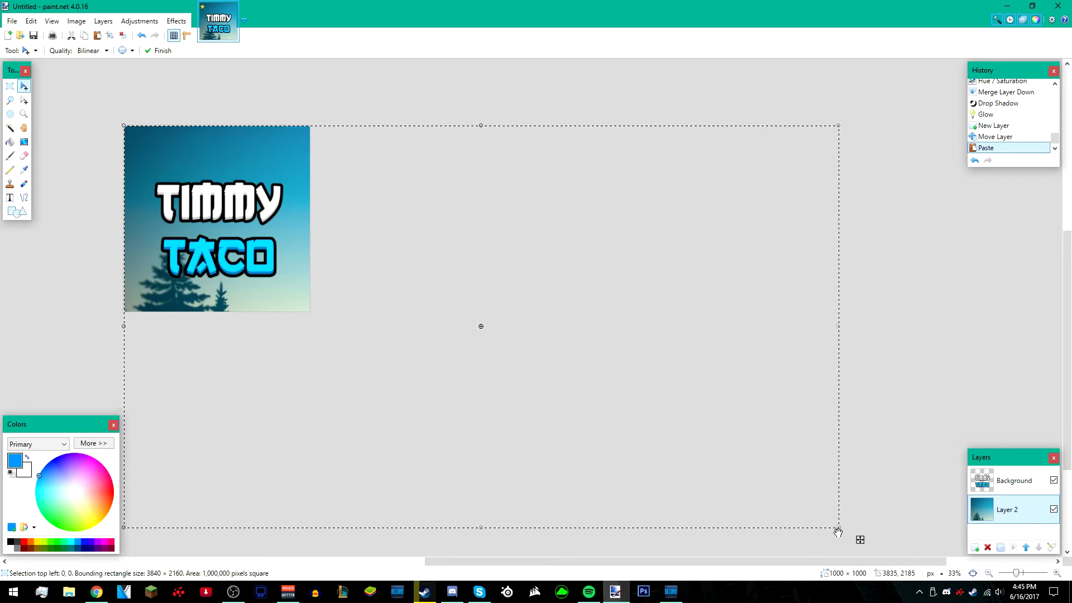
pyautogui.moveTo(842, 530); pyautogui.dragTo(462, 326)
# - Move the wallpaper so its top-left corner sits at about -586, -12, placing the sun and deer behind the text, and deselect it
pyautogui.moveTo(728, 562); pyautogui.dragTo(645, 560)
pyautogui.scroll(1, 872, 548)
pyautogui.moveTo(818, 562); pyautogui.dragTo(782, 565)
pyautogui.scroll(3, 670, 363)
pyautogui.moveTo(655, 330); pyautogui.dragTo(489, 330)
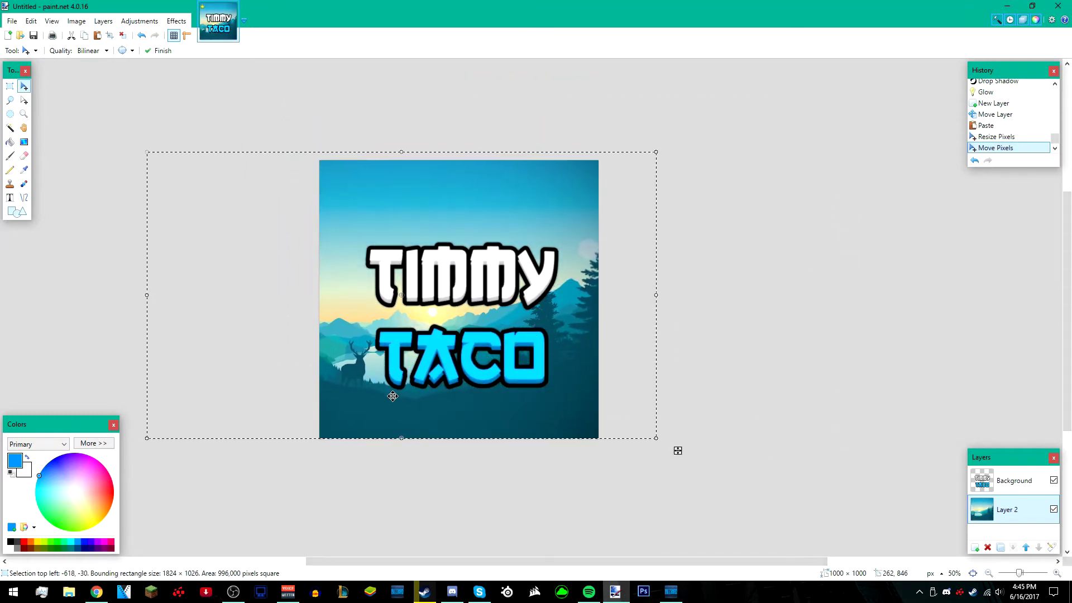
pyautogui.moveTo(459, 390); pyautogui.dragTo(468, 395)
pyautogui.click(123, 37)
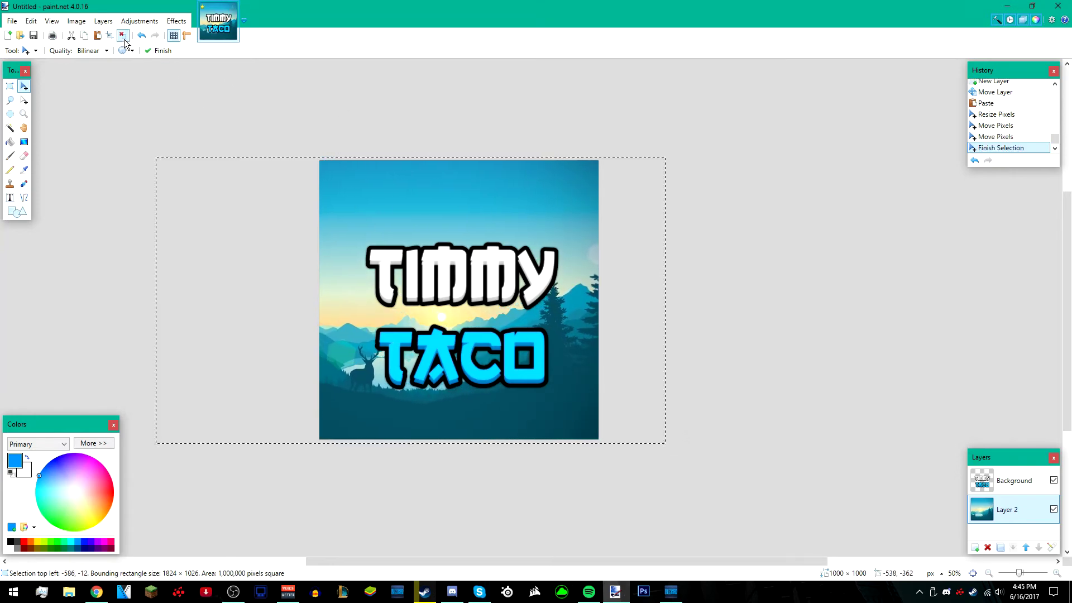
# - Add a new layer between the wallpaper and the text and fill it with the solid blue primary color
pyautogui.scroll(-1, 643, 352)
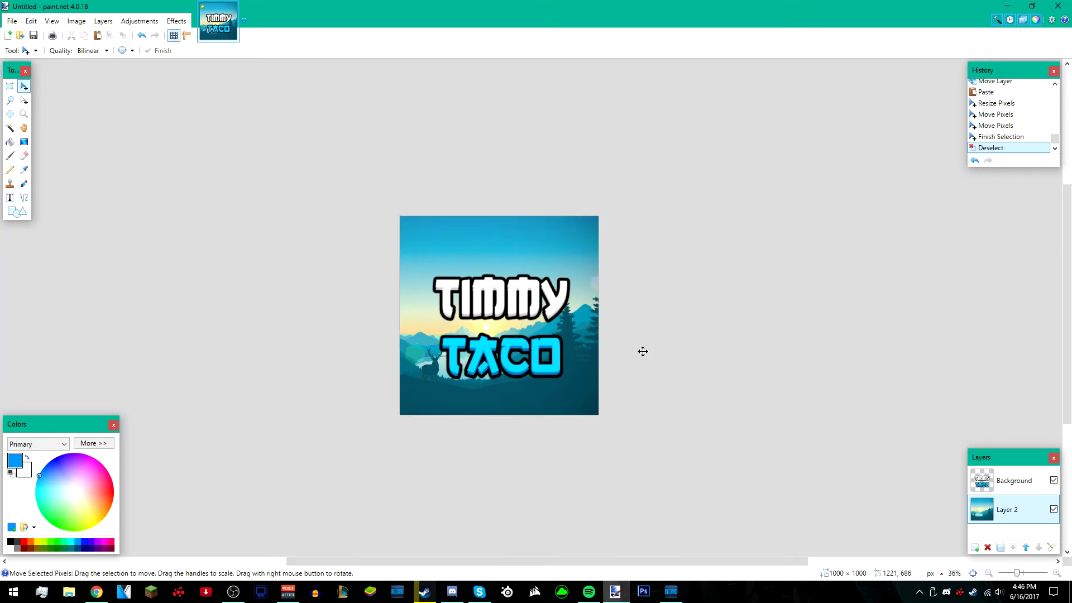
pyautogui.click(975, 549)
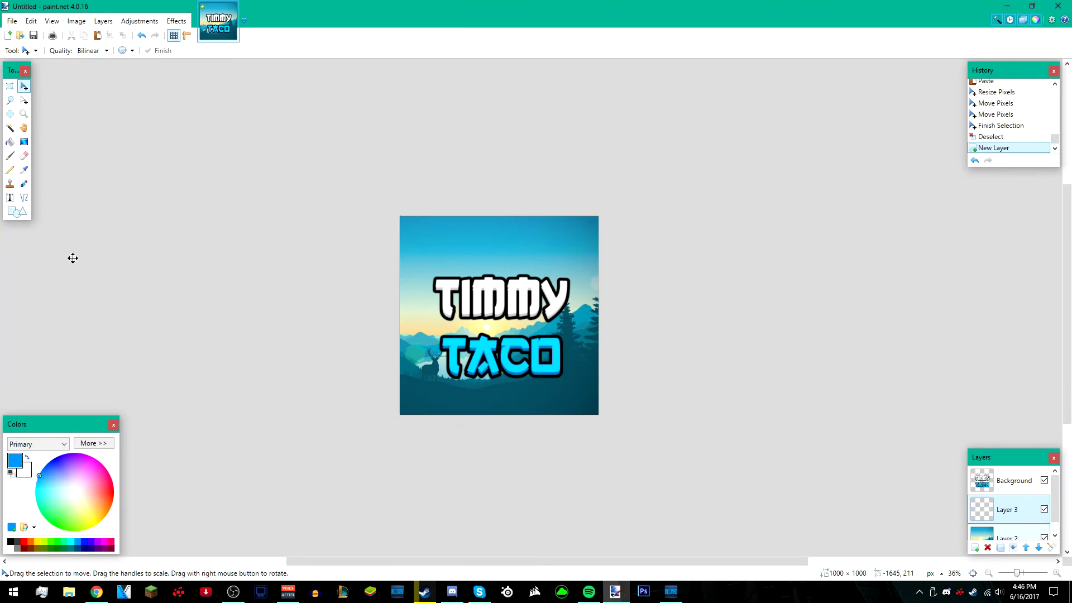
pyautogui.click(11, 143)
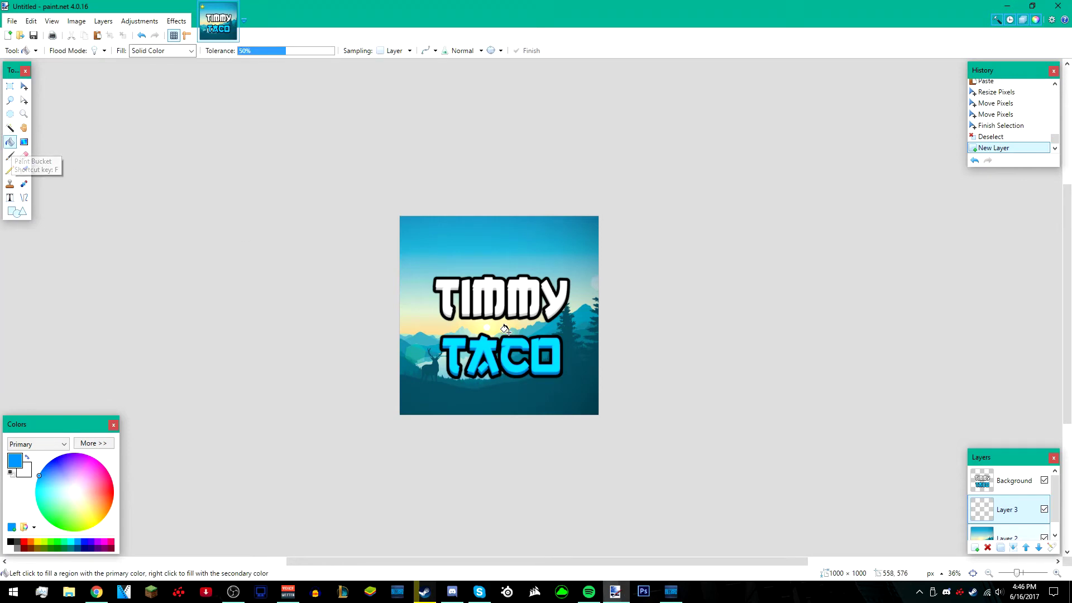
pyautogui.click(510, 355)
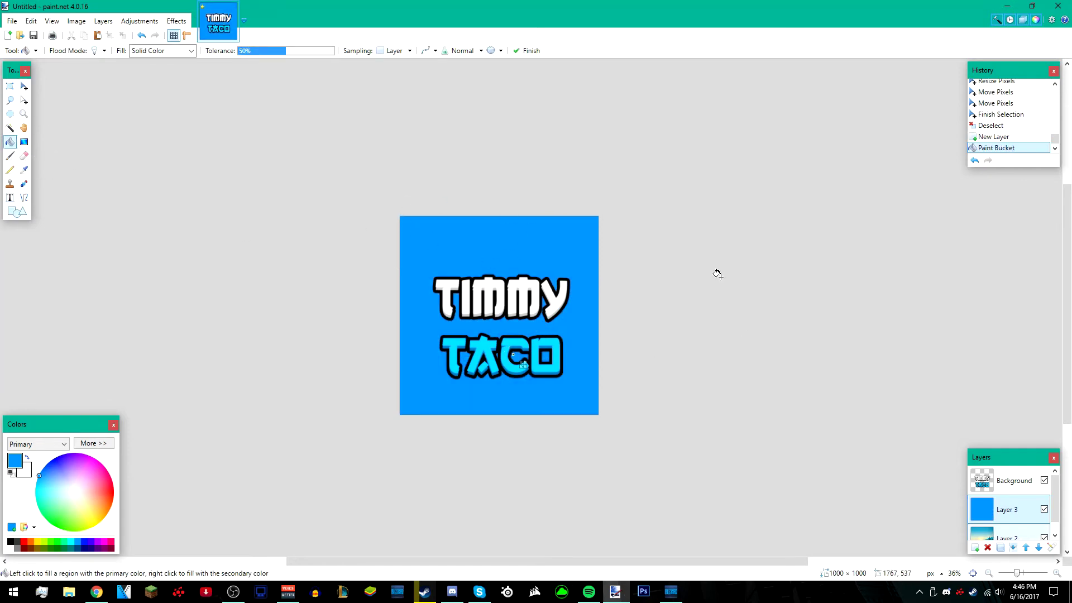
pyautogui.click(25, 88)
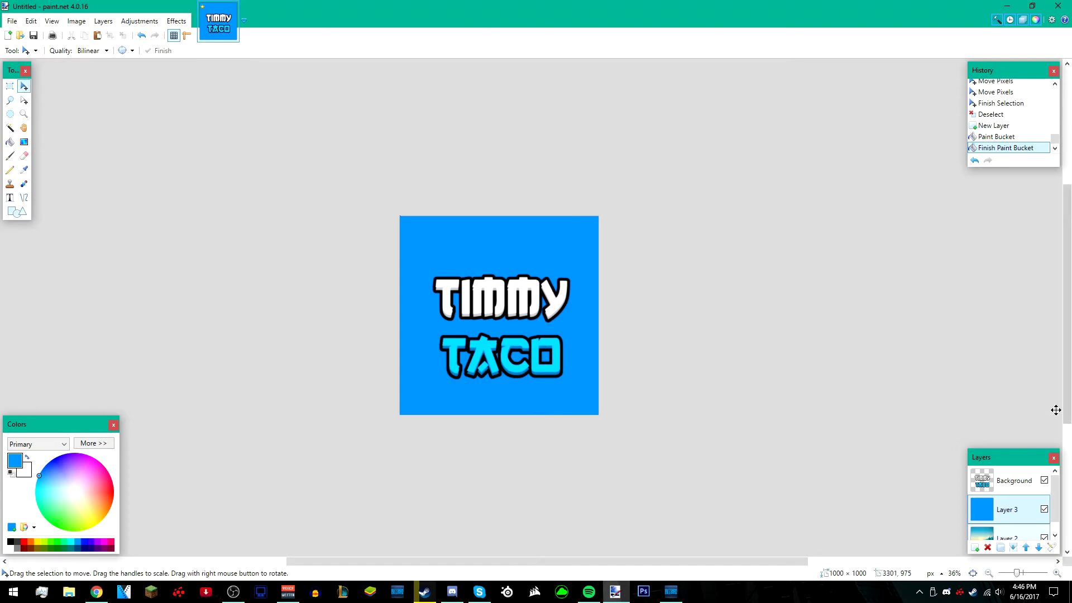
# - Set the blue layer's blend mode to Overlay and its opacity to 159
pyautogui.click(1051, 548)
pyautogui.moveTo(508, 236); pyautogui.dragTo(679, 129)
pyautogui.click(666, 192)
pyautogui.click(653, 277)
pyautogui.moveTo(721, 217); pyautogui.dragTo(701, 215)
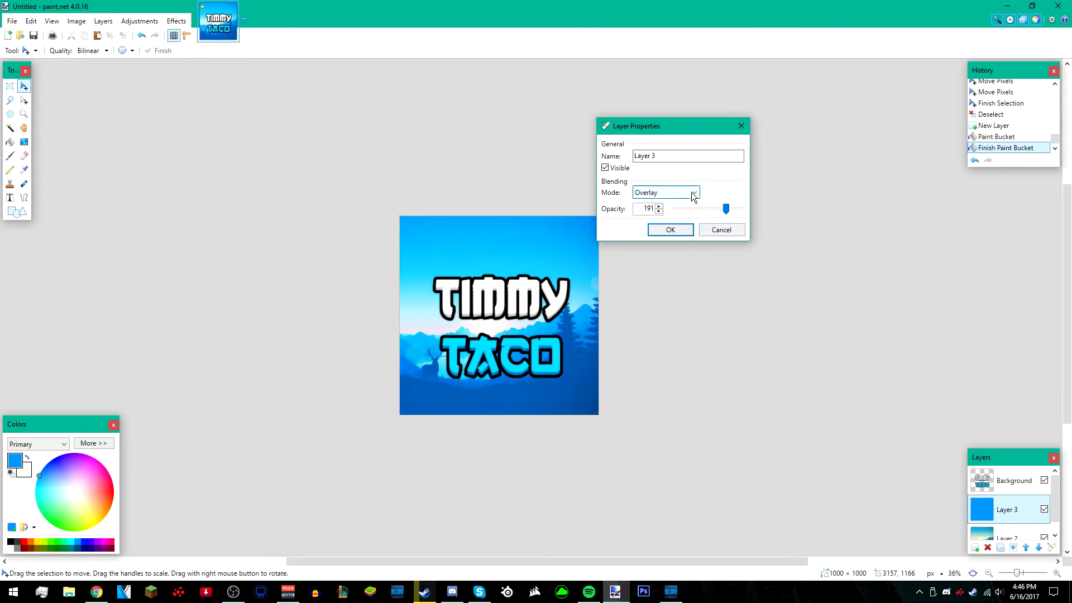
pyautogui.click(695, 195)
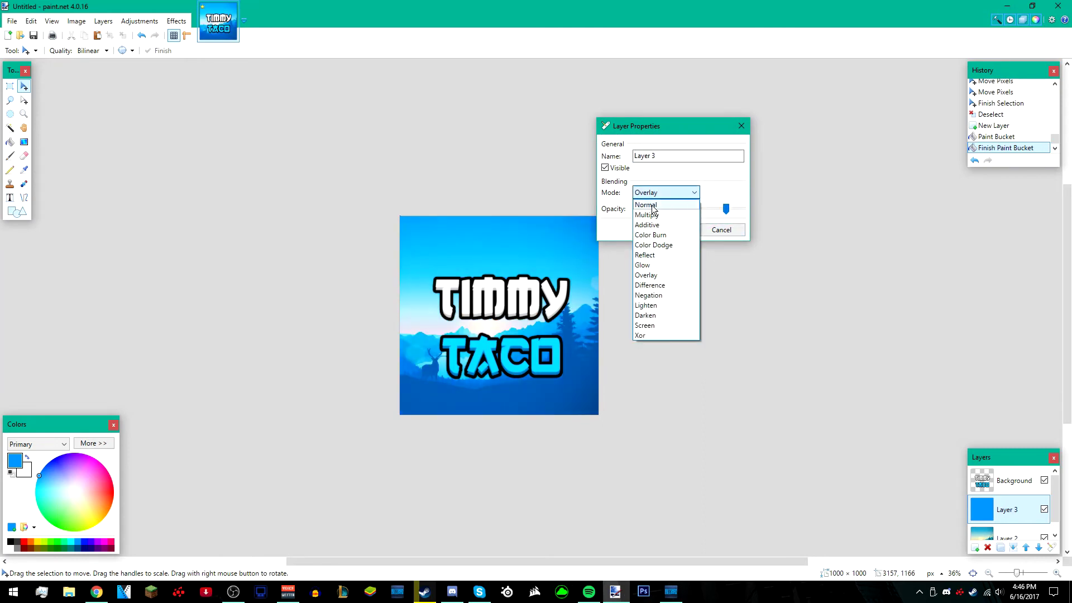
pyautogui.click(665, 274)
pyautogui.moveTo(726, 209); pyautogui.dragTo(716, 214)
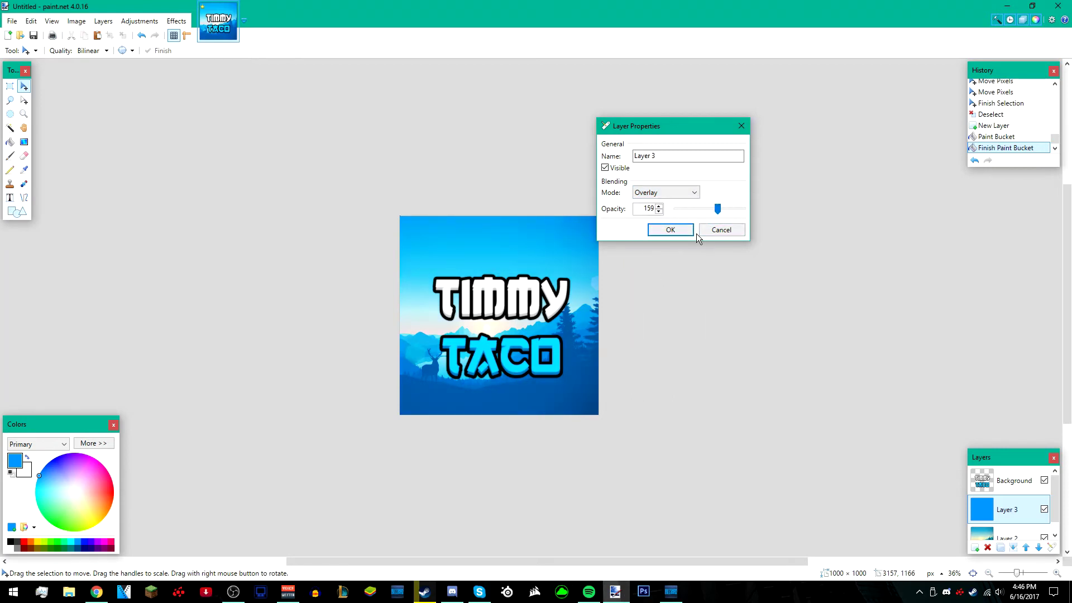
pyautogui.moveTo(692, 126); pyautogui.dragTo(797, 85)
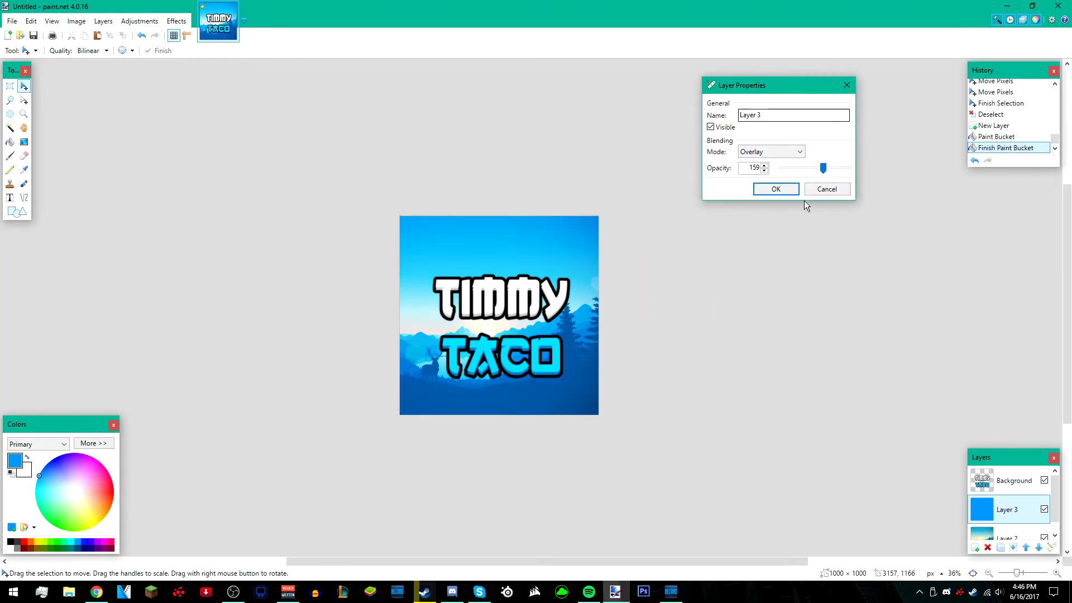
pyautogui.click(778, 190)
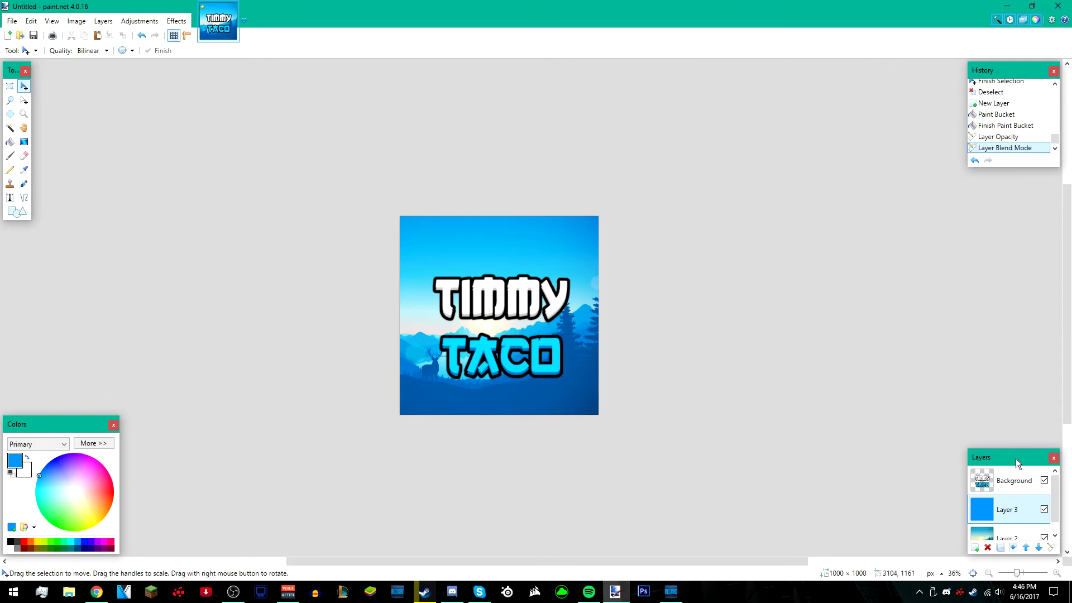
# - Add a new layer above the blue overlay layer and open 1.png from the Light Leaks folder in Pictures
pyautogui.click(975, 548)
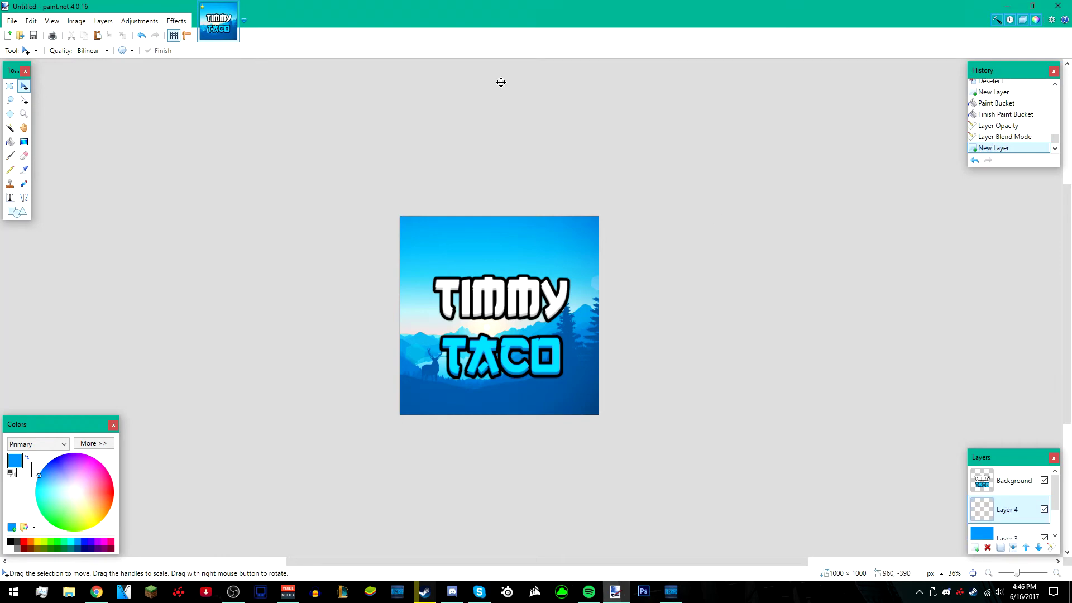
pyautogui.click(12, 21)
pyautogui.click(17, 49)
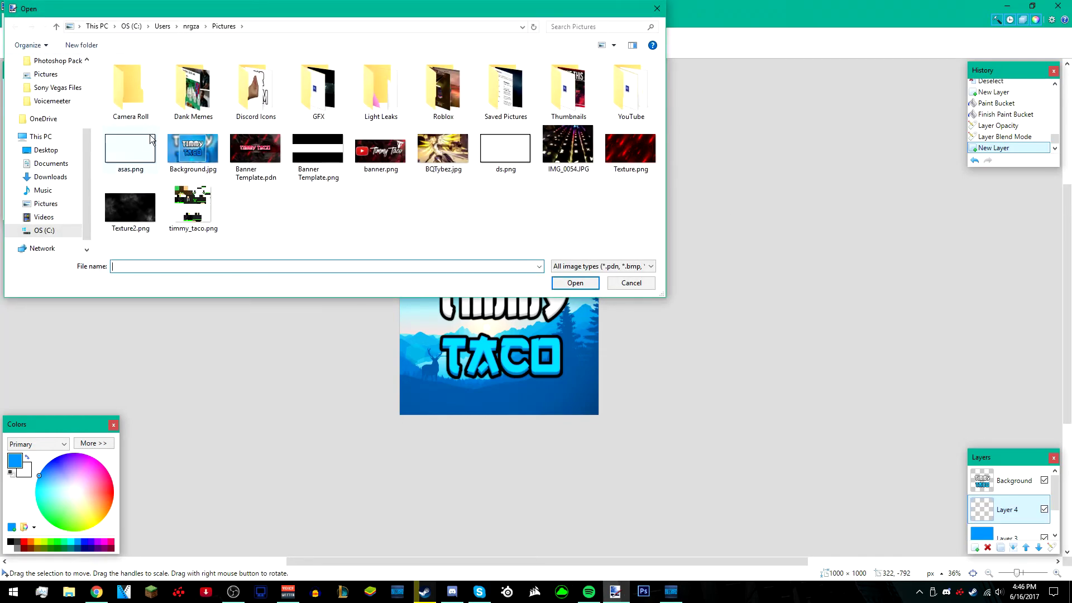
pyautogui.doubleClick(385, 101)
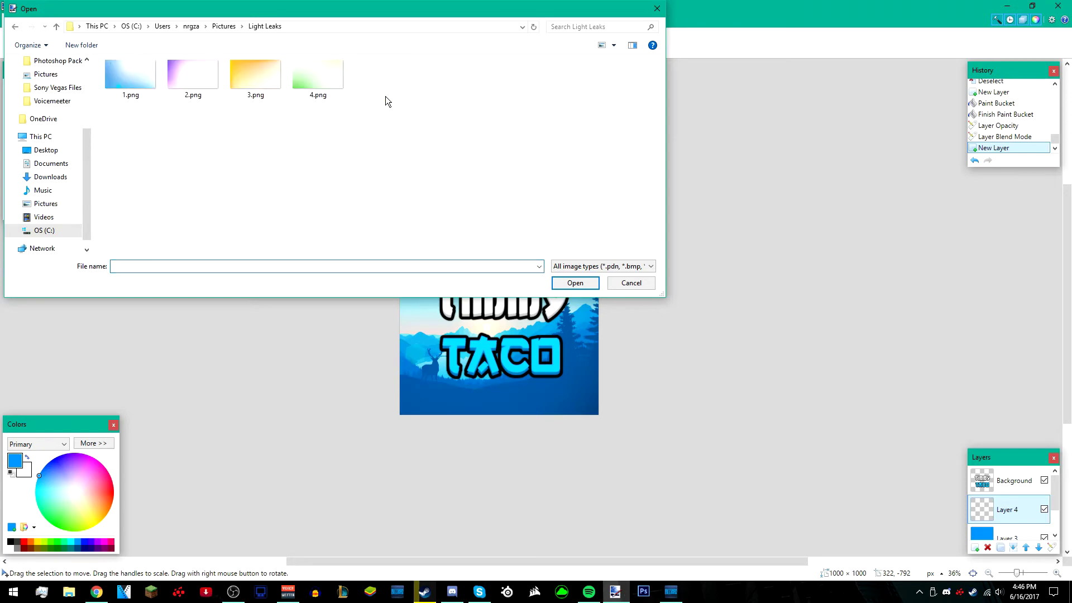
pyautogui.click(150, 86)
pyautogui.click(575, 282)
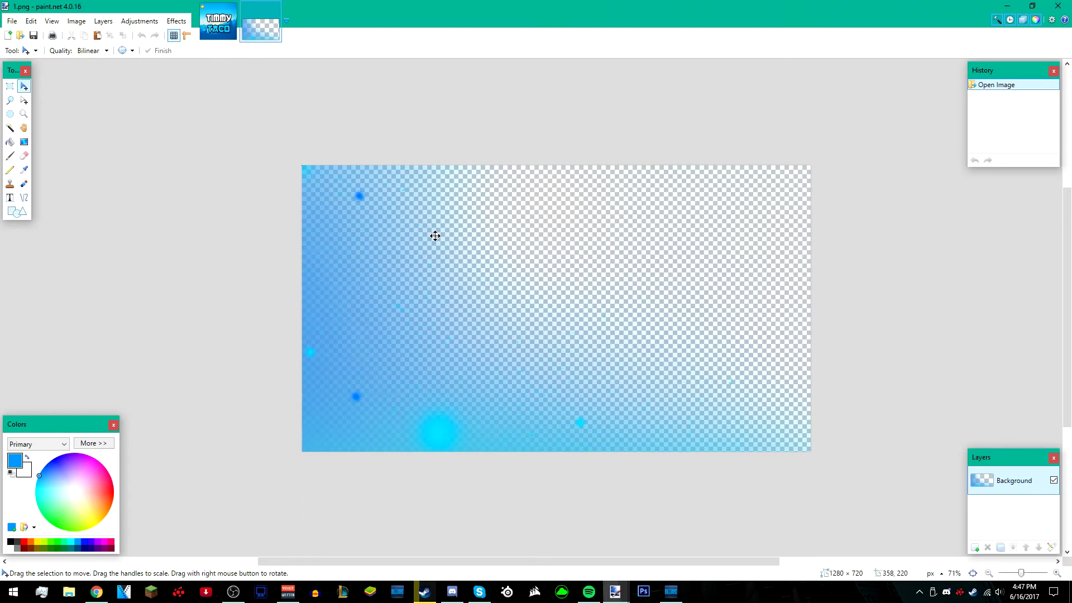
# - Paste the light leak image into the logo's empty layer above the blue overlay, keeping the canvas size
pyautogui.click(219, 28)
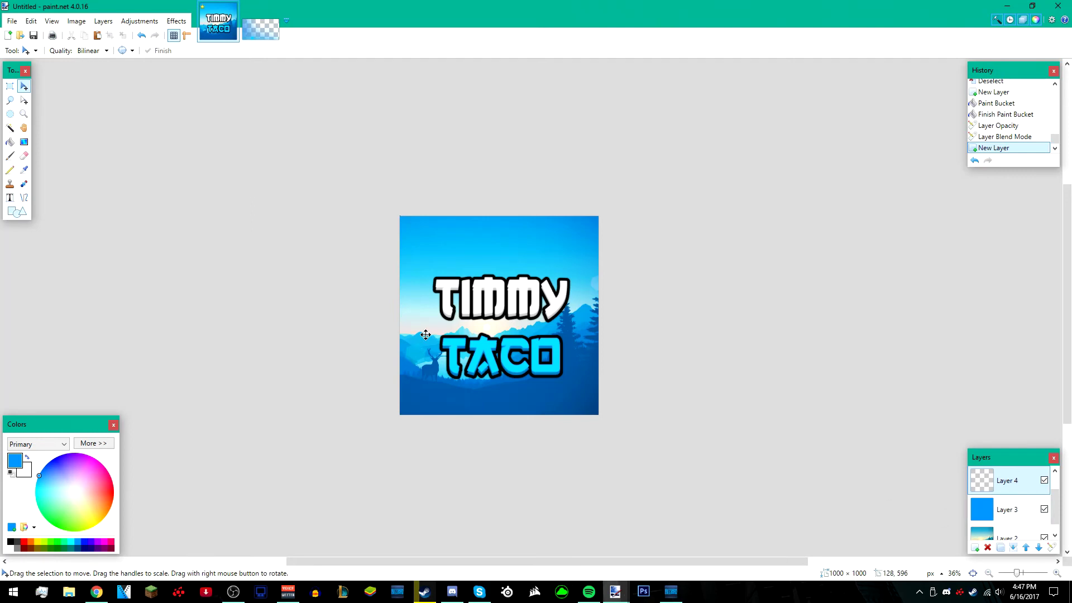
pyautogui.hotkey('ctrl', 'v')
pyautogui.click(505, 382)
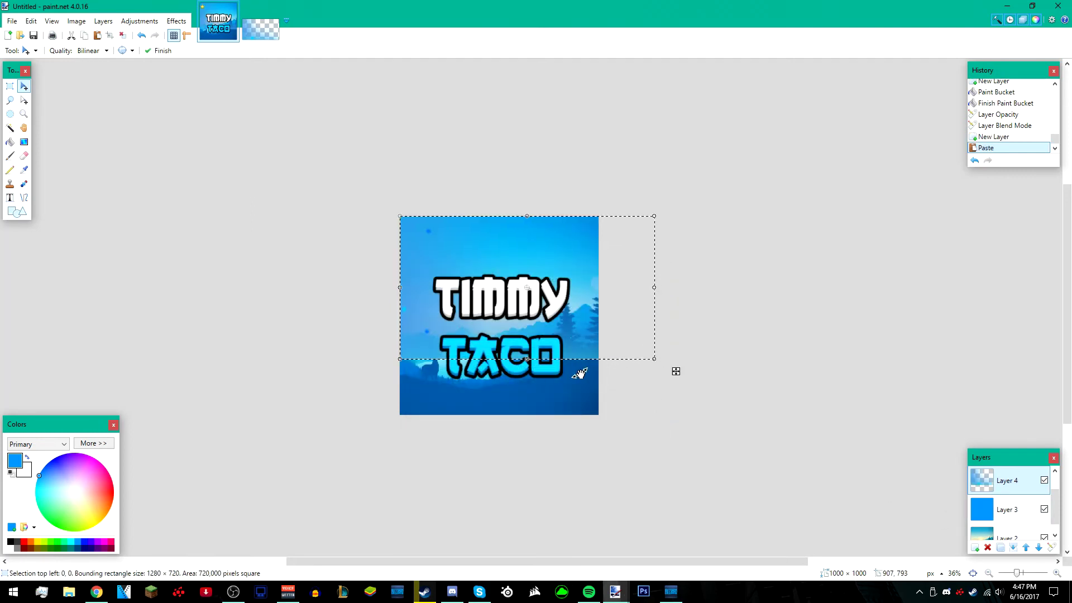